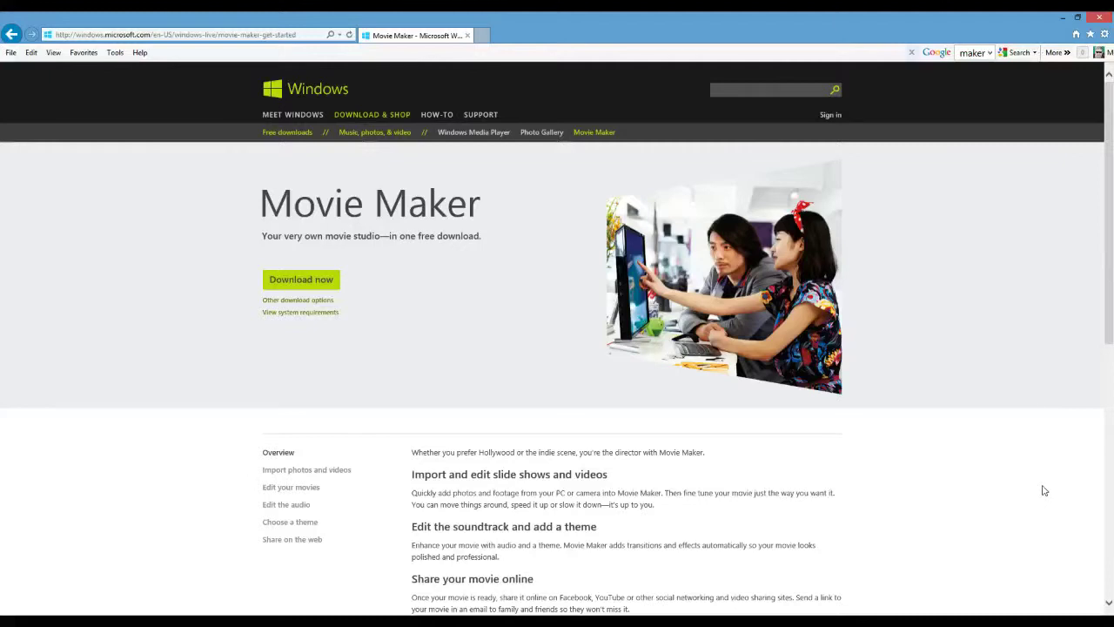
Bring up the empty My Movie project and show its Widescreen (16:9) aspect ratio setting.
{"action": "left_click", "coordinate": [172, 614]}
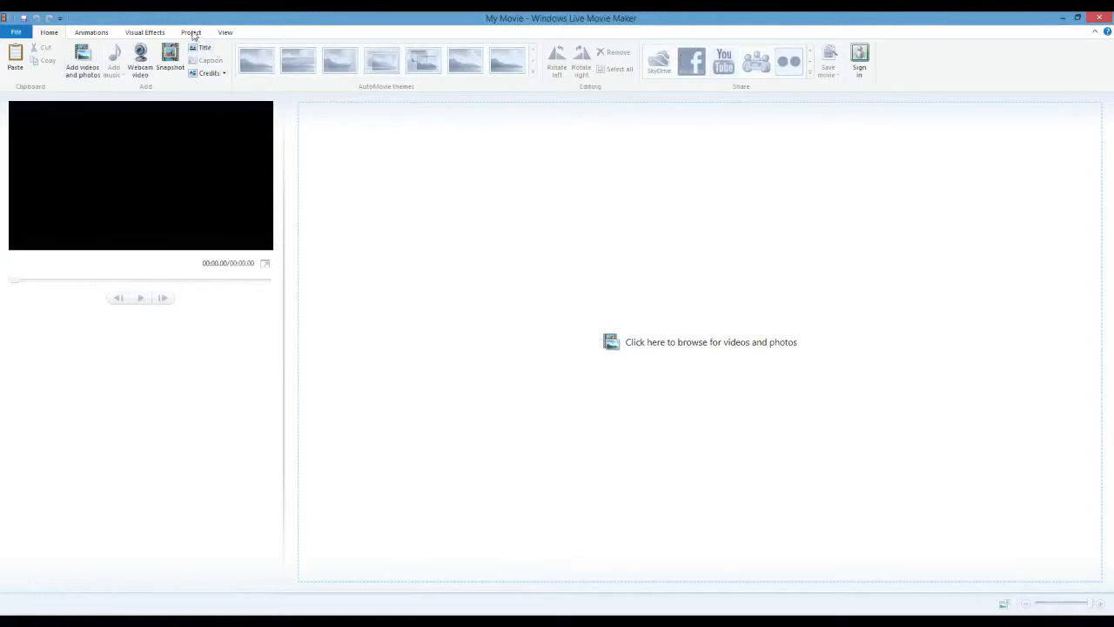
{"action": "left_click", "coordinate": [192, 33]}
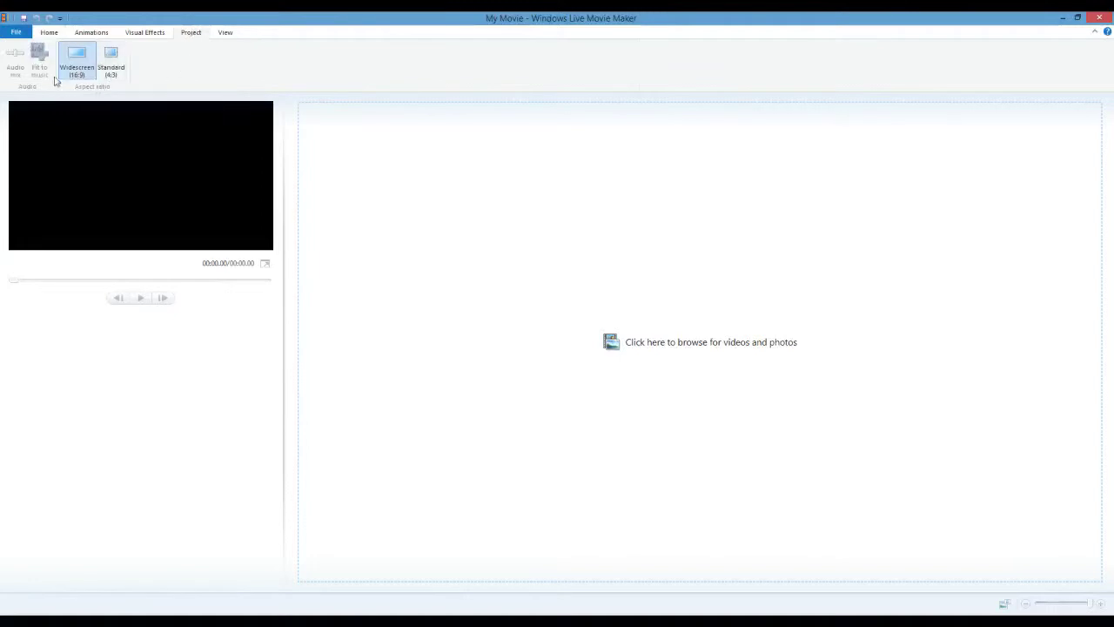
{"action": "left_click", "coordinate": [124, 73]}
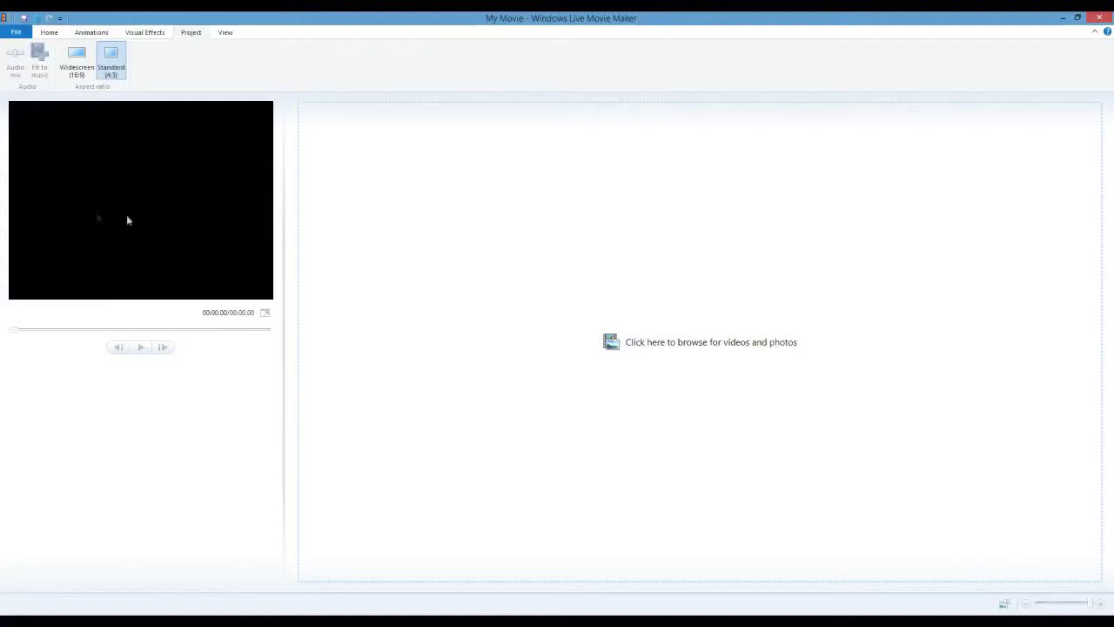
{"action": "left_click", "coordinate": [87, 67]}
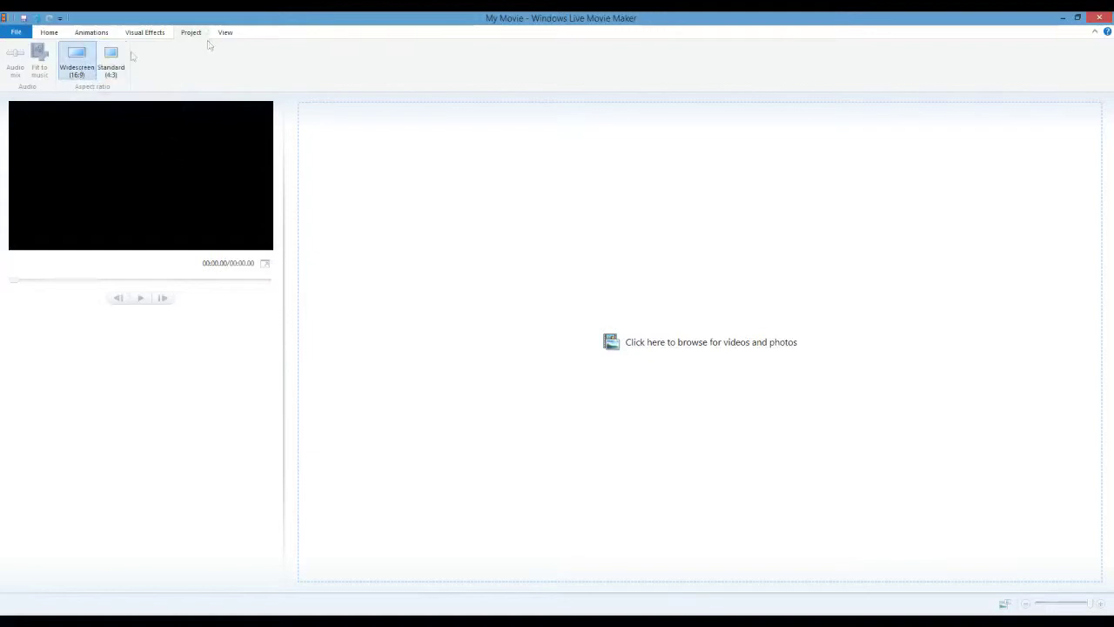
{"action": "left_click", "coordinate": [49, 33]}
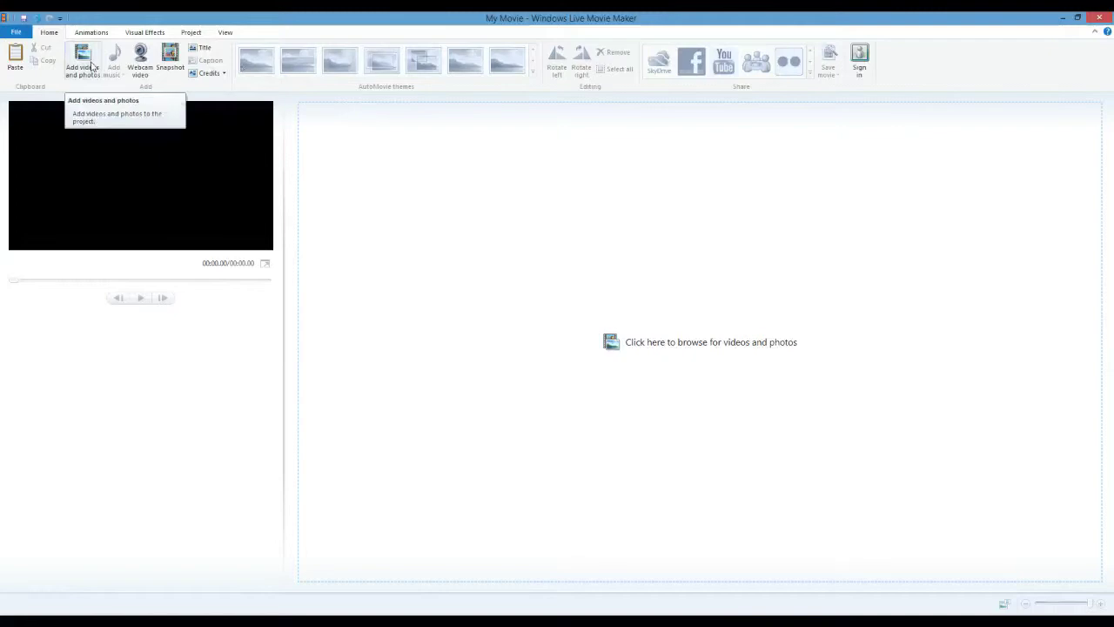
Import Video 35 from the Logitech Webcam folder as a 02:22.98 clip.
{"action": "left_click", "coordinate": [92, 68]}
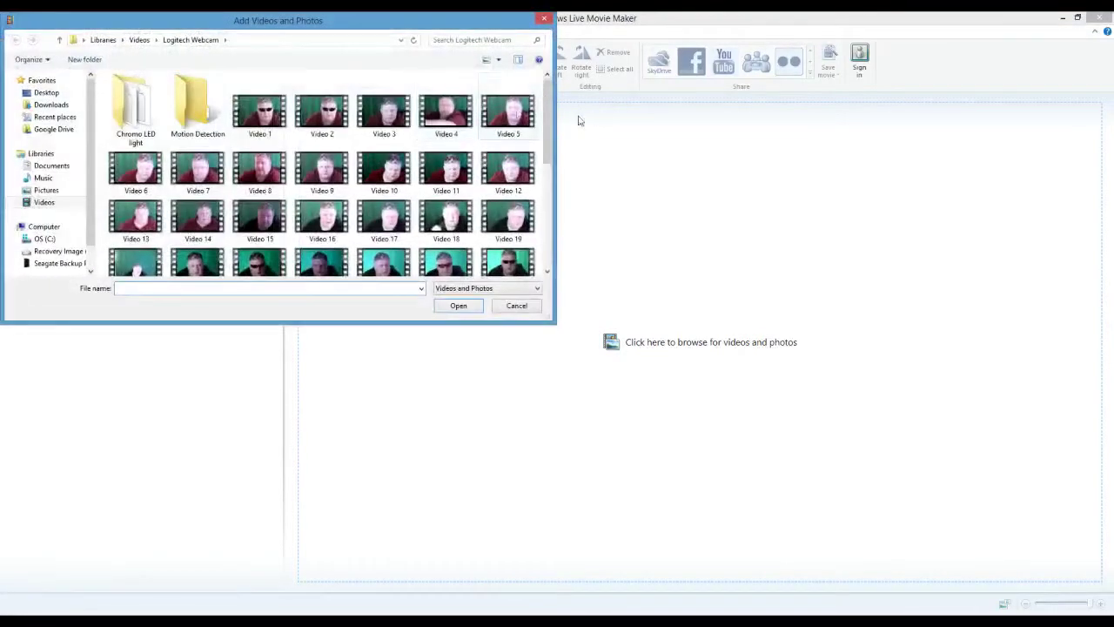
{"action": "scroll", "coordinate": [533, 192], "scroll_direction": "down", "scroll_amount": 5}
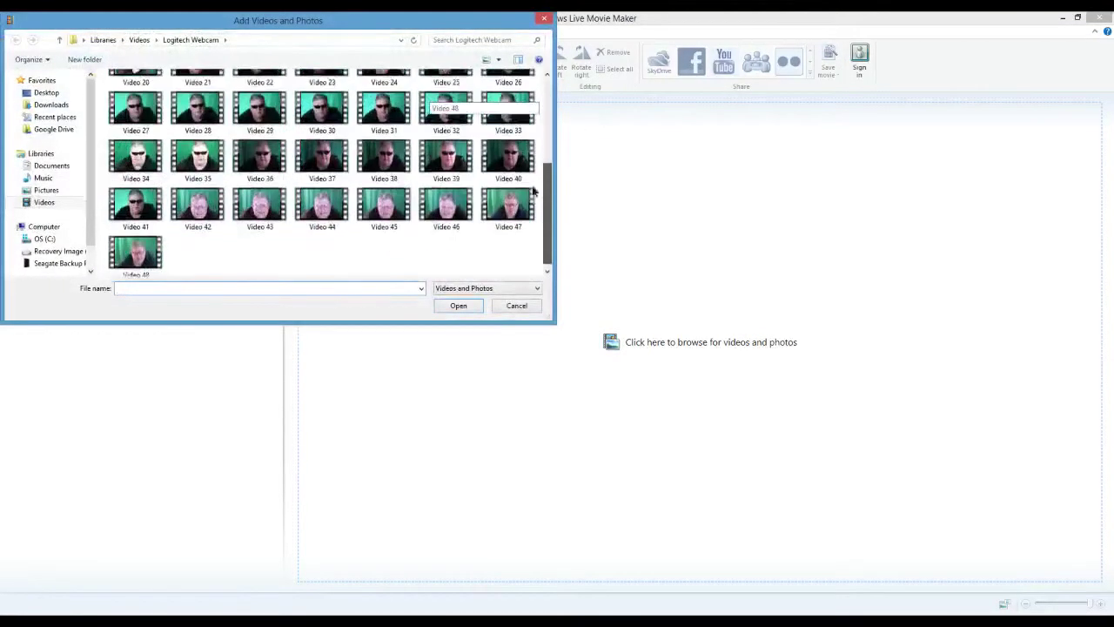
{"action": "scroll", "coordinate": [533, 192], "scroll_direction": "up", "scroll_amount": 1}
{"action": "left_click", "coordinate": [198, 185]}
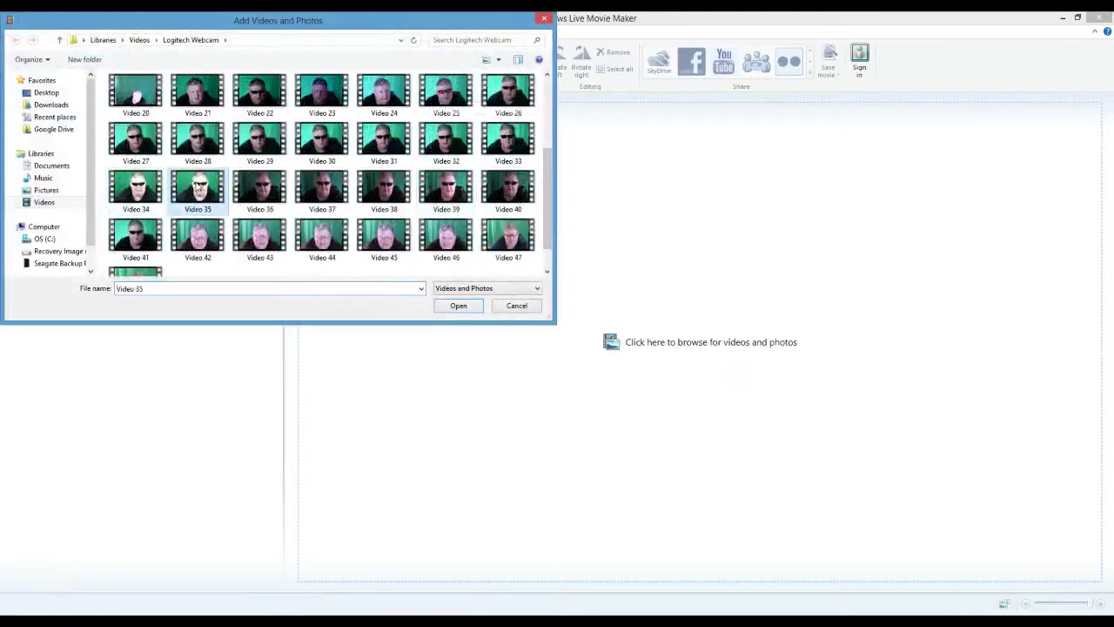
{"action": "left_click", "coordinate": [461, 307]}
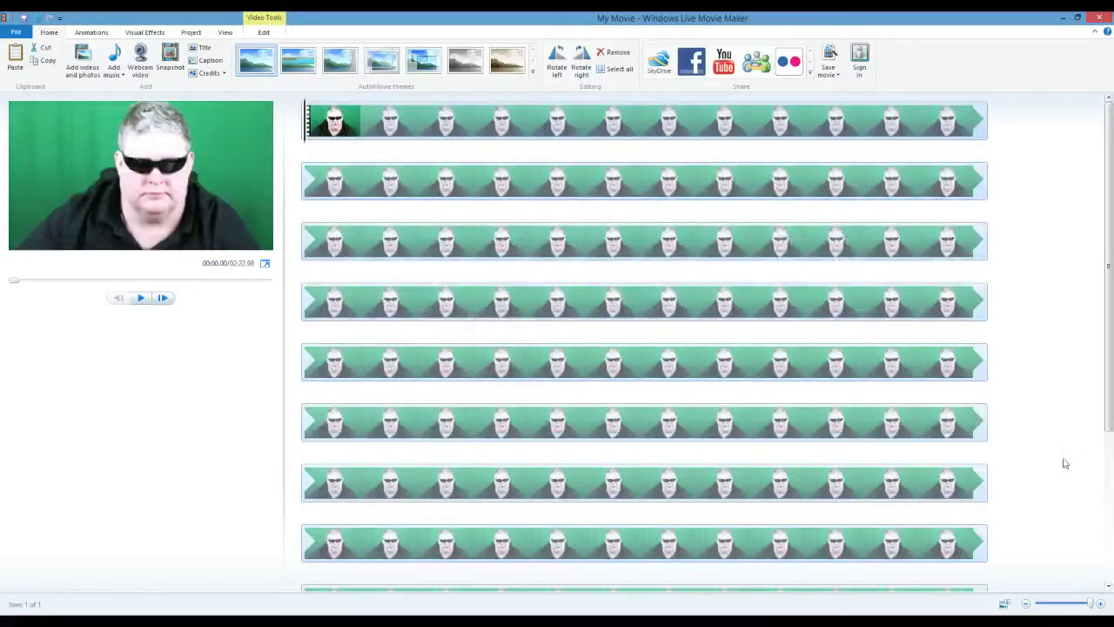
{"action": "mouse_move", "coordinate": [1113, 626]}
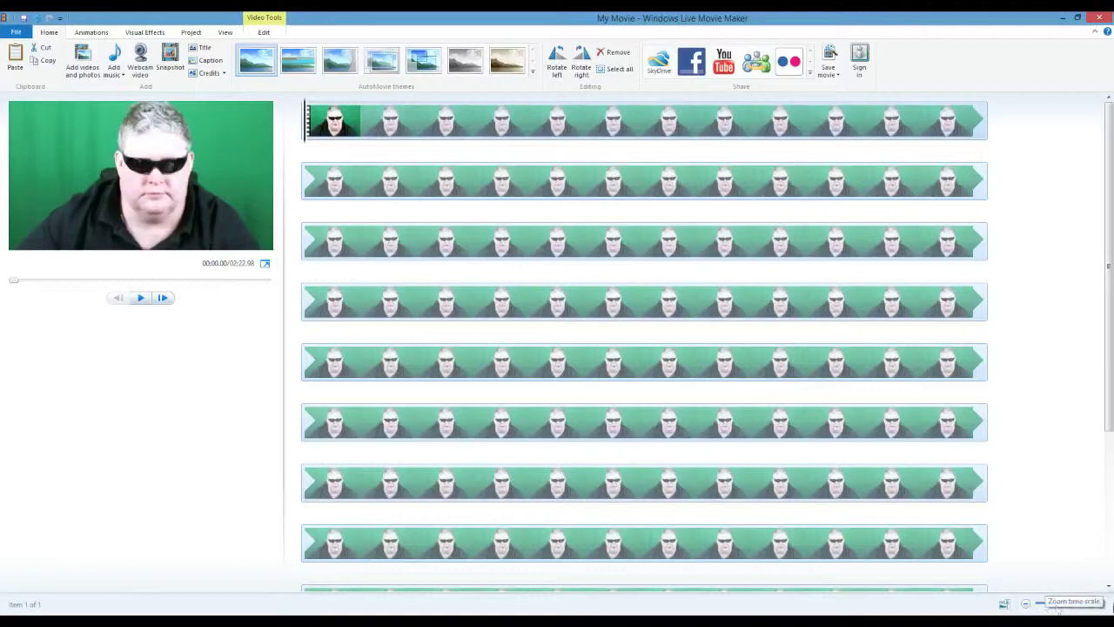
{"action": "mouse_move", "coordinate": [1040, 604]}
{"action": "left_mouse_down"}
{"action": "mouse_move", "coordinate": [1089, 605]}
{"action": "mouse_move", "coordinate": [1025, 611]}
{"action": "left_mouse_up"}
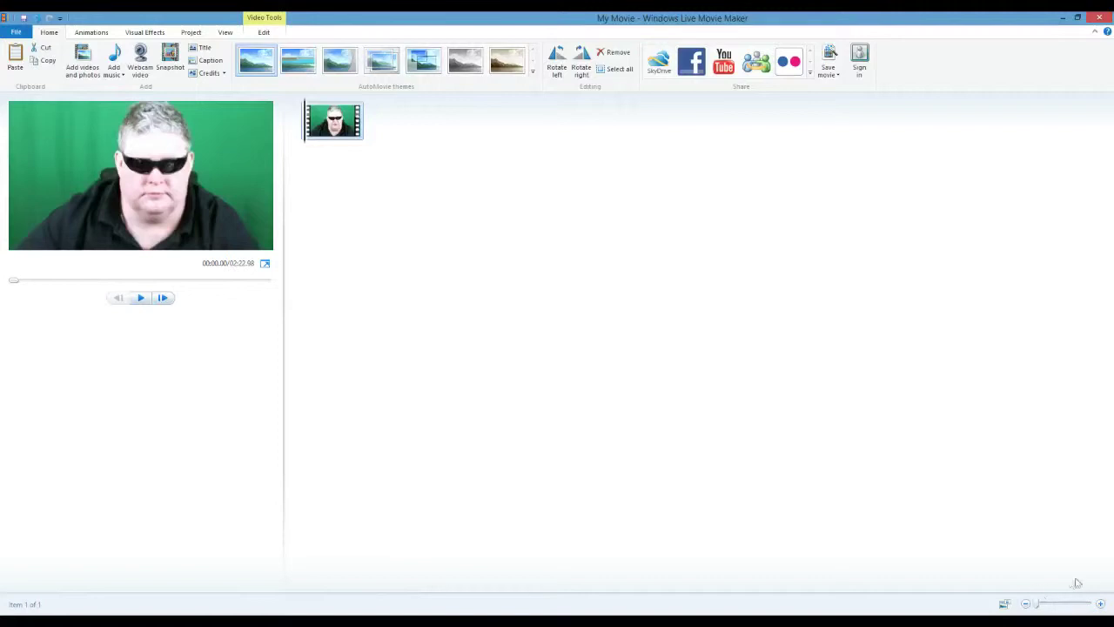
{"action": "mouse_move", "coordinate": [329, 129]}
{"action": "left_click_drag", "start_coordinate": [1038, 609], "coordinate": [1091, 604]}
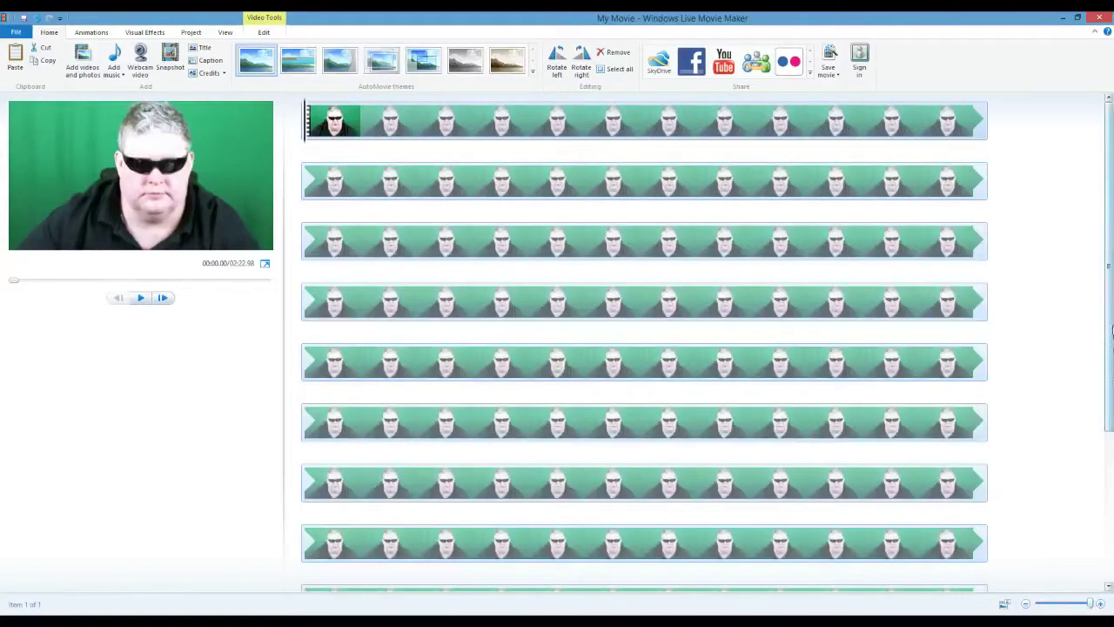
Scrub the playhead along the clip's last storyboard row between 02:15.98 and 02:20.98.
{"action": "scroll", "coordinate": [644, 341], "scroll_direction": "down", "scroll_amount": 2}
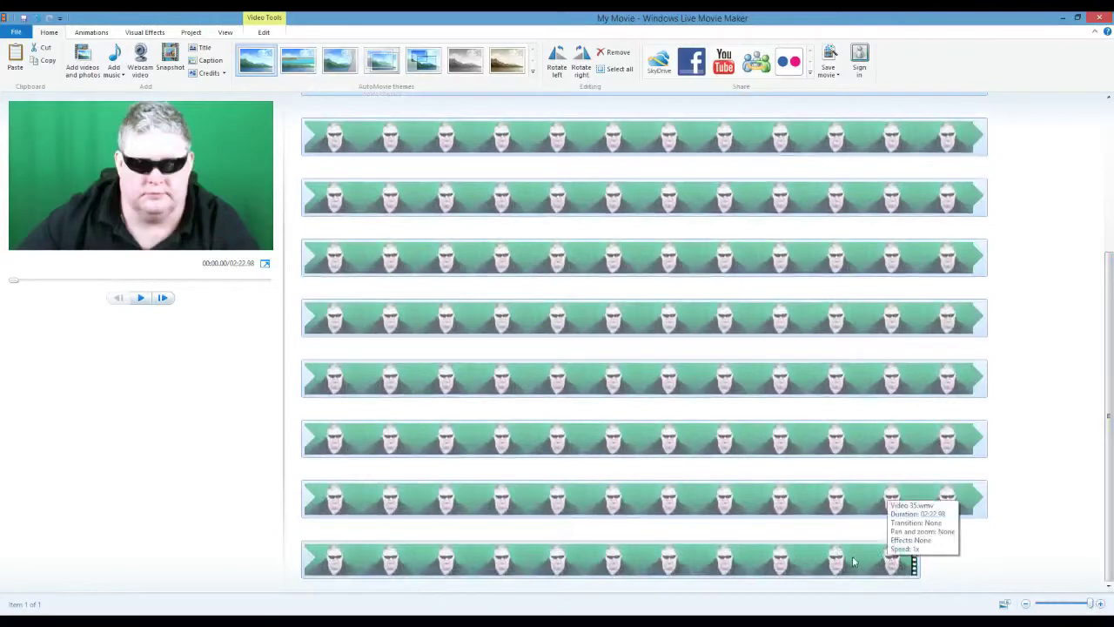
{"action": "left_click", "coordinate": [818, 558]}
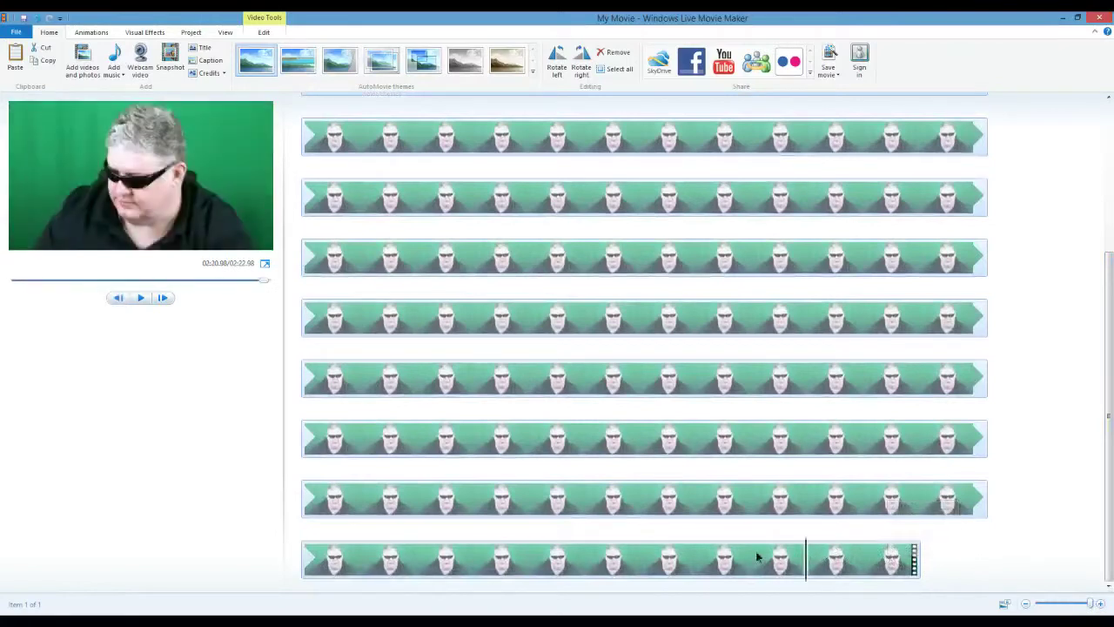
{"action": "left_click", "coordinate": [757, 558]}
{"action": "left_click", "coordinate": [639, 558]}
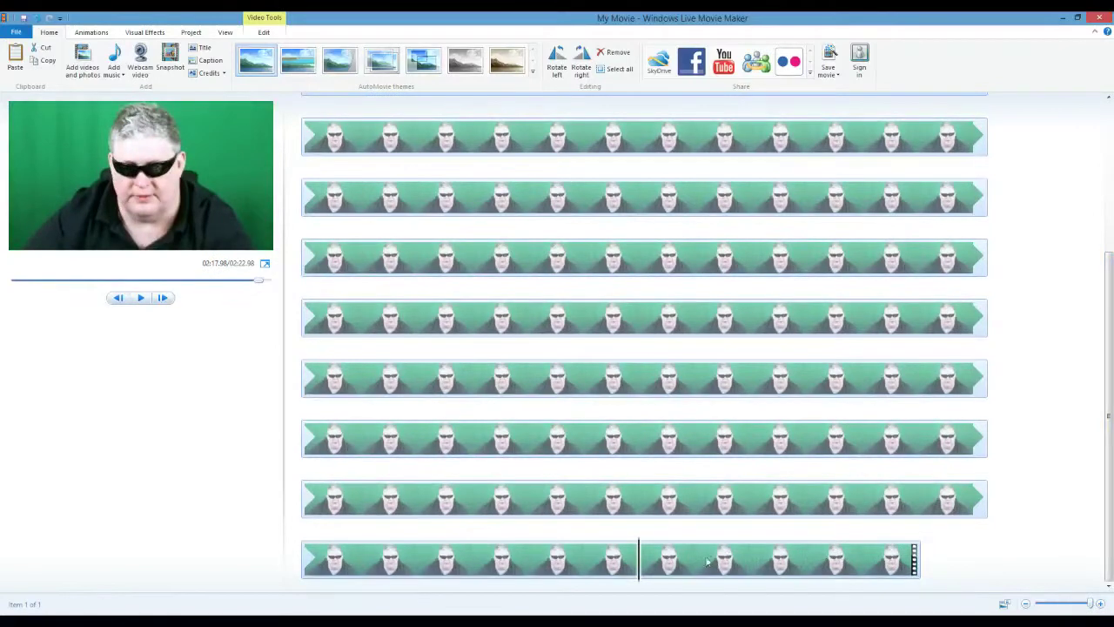
{"action": "left_click", "coordinate": [599, 560]}
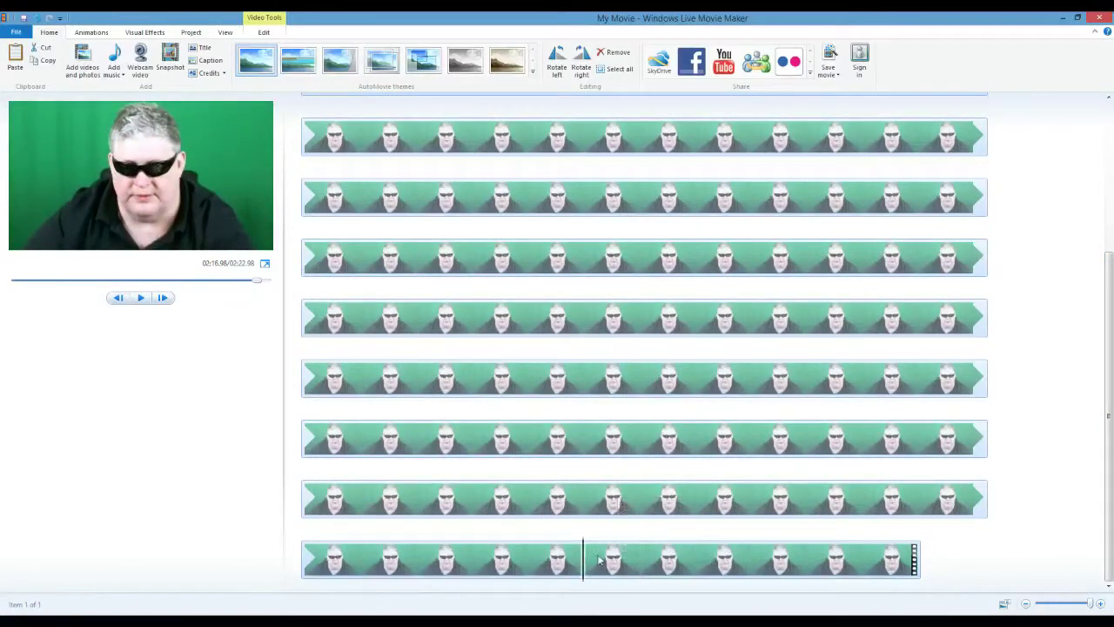
{"action": "left_click", "coordinate": [815, 561]}
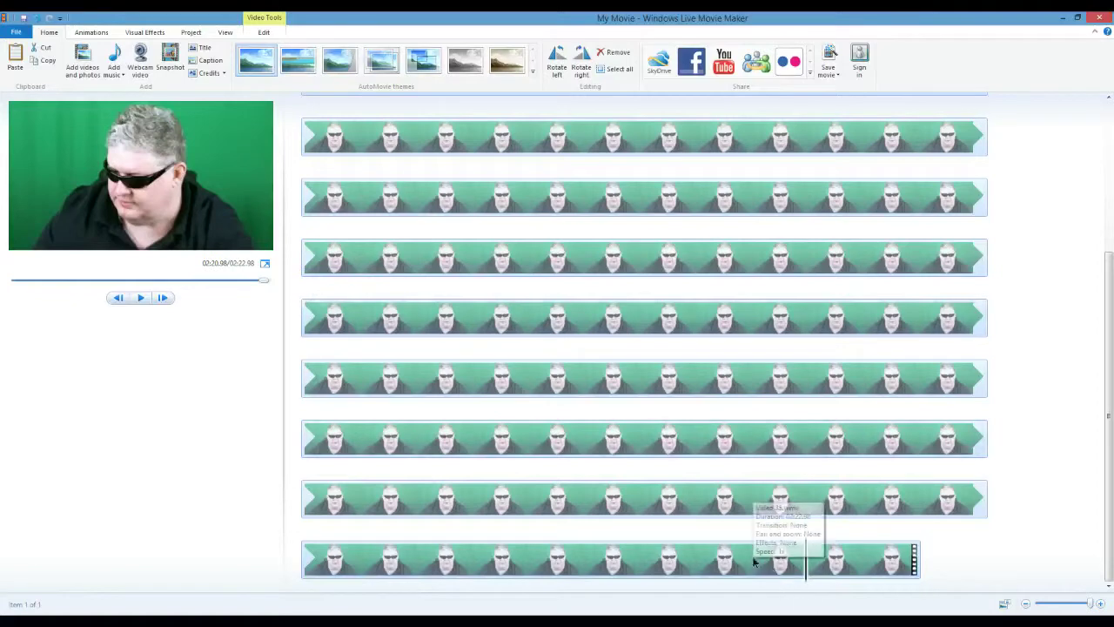
{"action": "left_click", "coordinate": [750, 562]}
{"action": "left_click", "coordinate": [639, 563]}
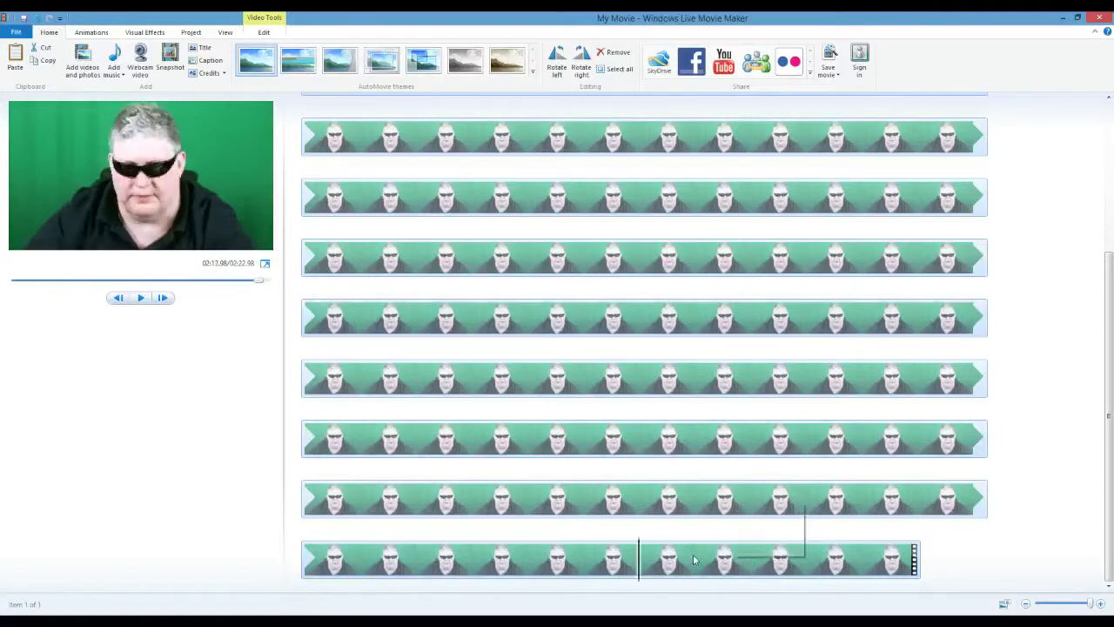
{"action": "left_click", "coordinate": [601, 563]}
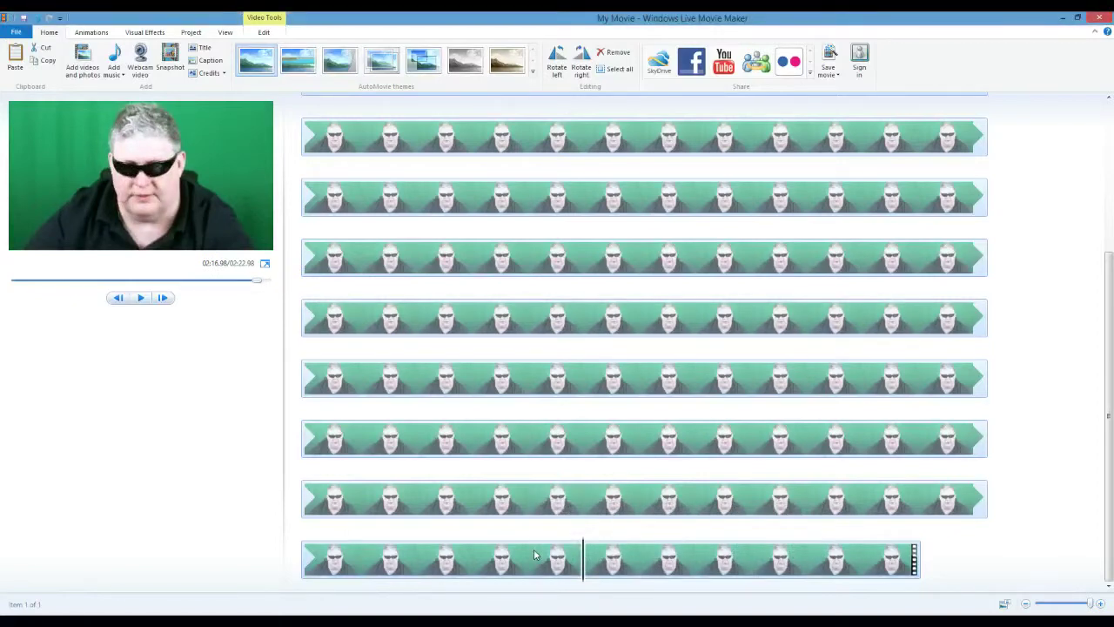
{"action": "left_click", "coordinate": [533, 557]}
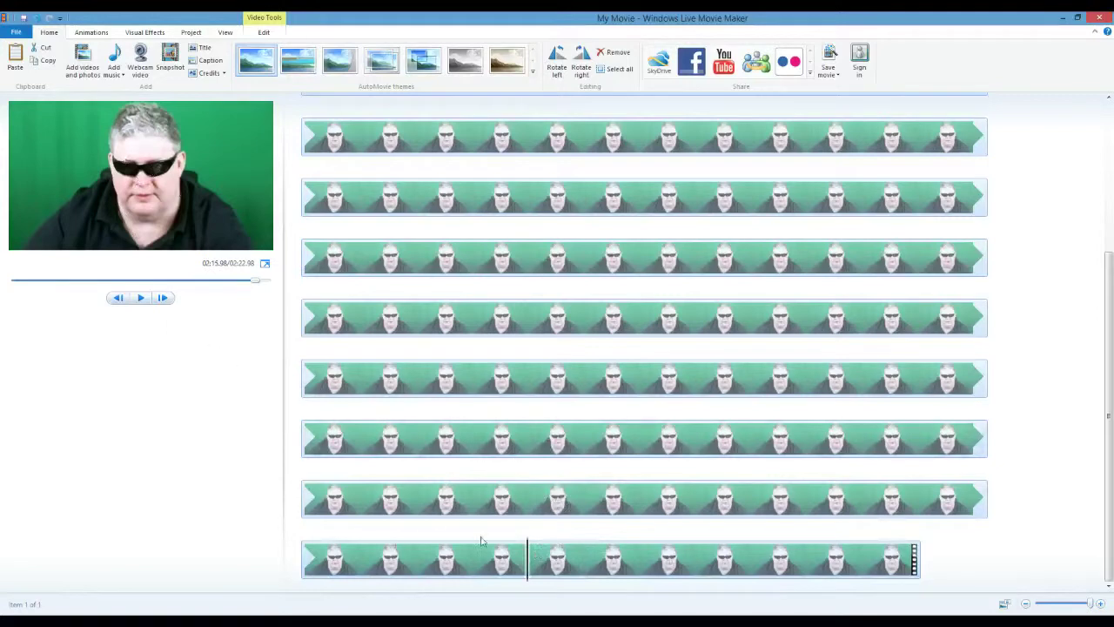
Play and pause around 02:13 to park the playhead at 02:13.98.
{"action": "right_click", "coordinate": [393, 554]}
{"action": "left_click", "coordinate": [360, 557]}
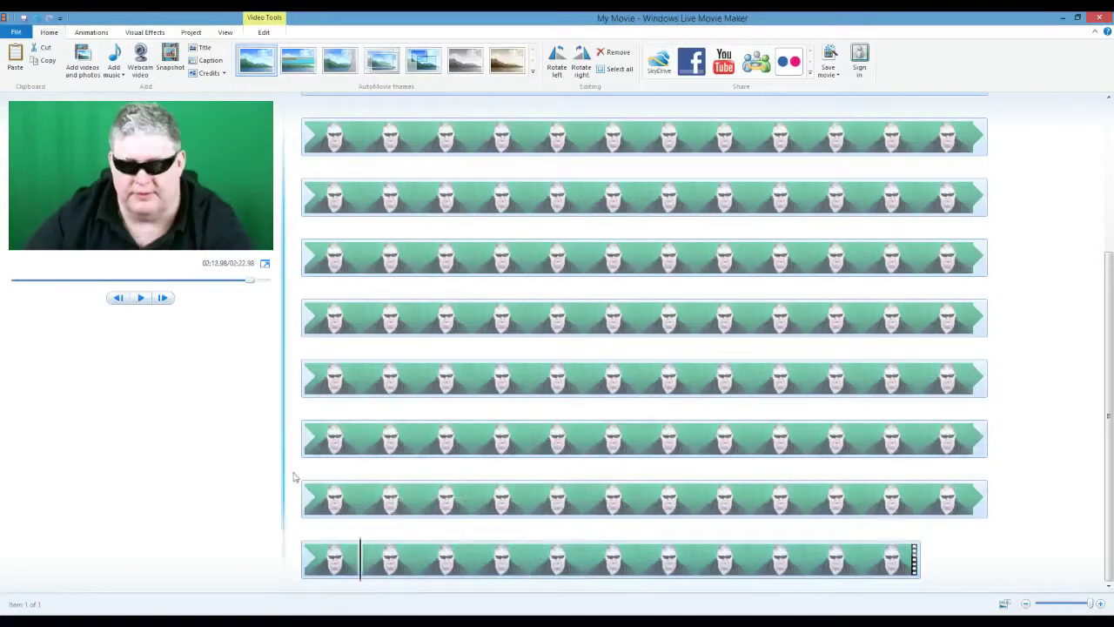
{"action": "left_click", "coordinate": [142, 300]}
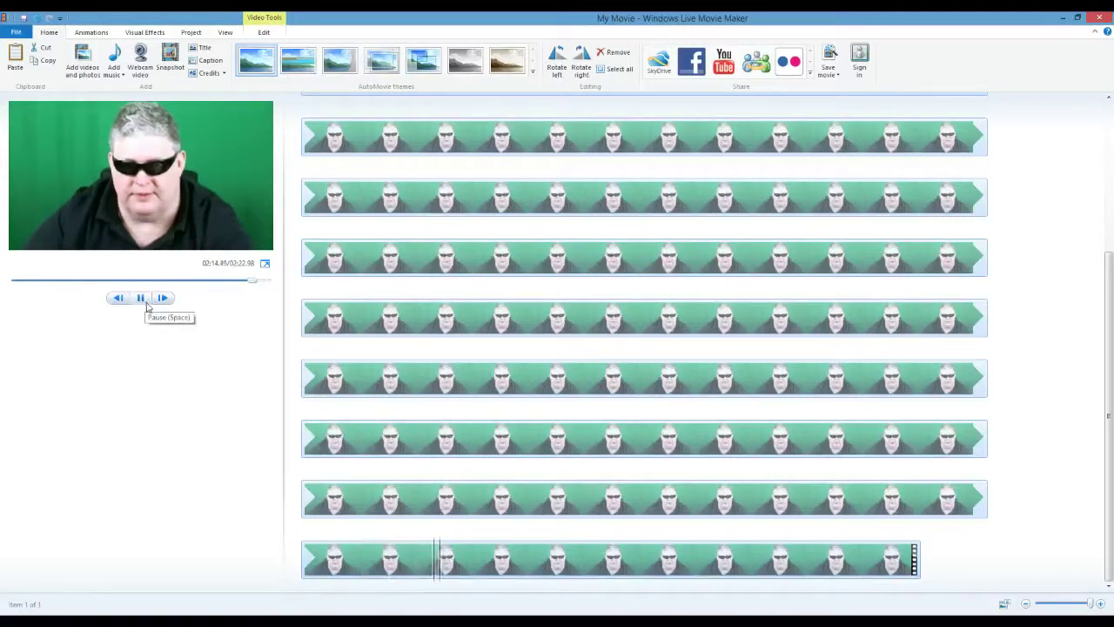
{"action": "left_click", "coordinate": [862, 503]}
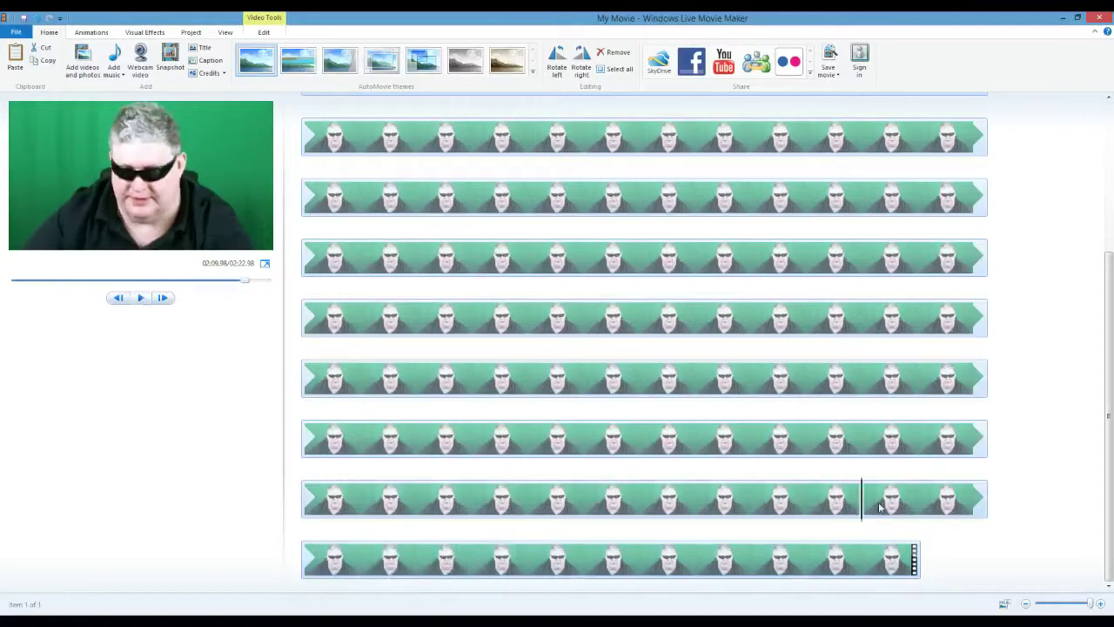
{"action": "left_click", "coordinate": [139, 298]}
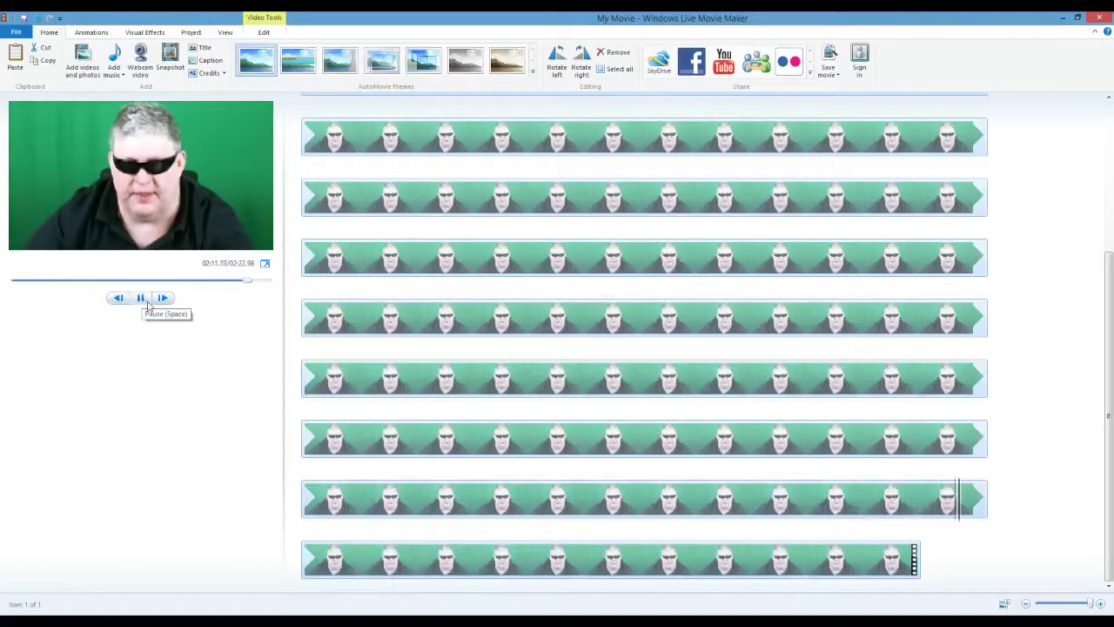
{"action": "left_click", "coordinate": [141, 298]}
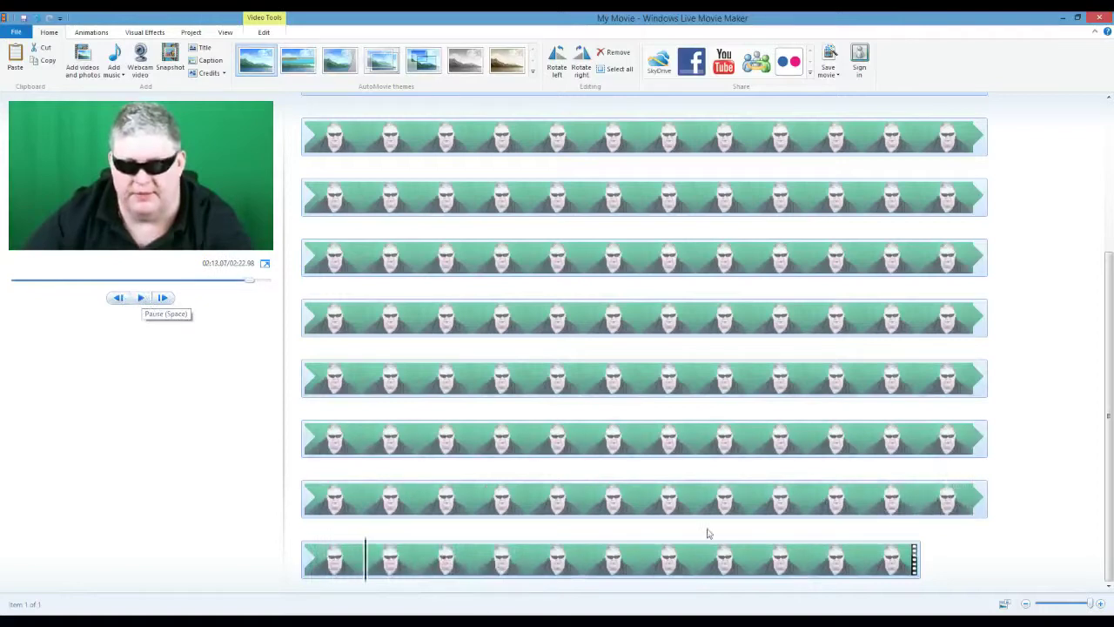
{"action": "right_click", "coordinate": [482, 568]}
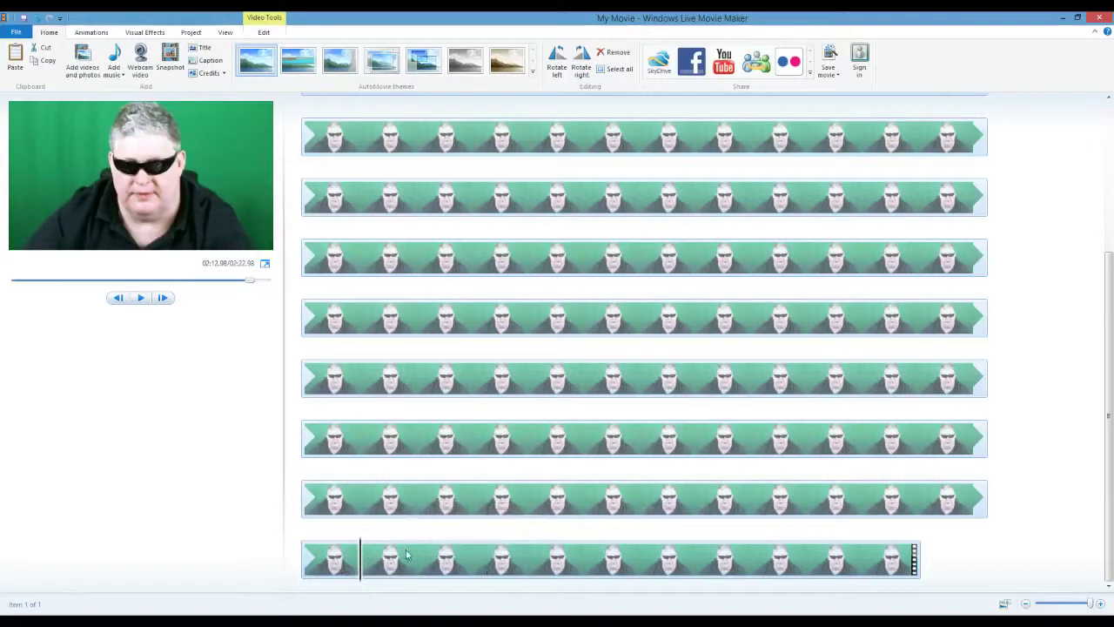
{"action": "left_click", "coordinate": [416, 557]}
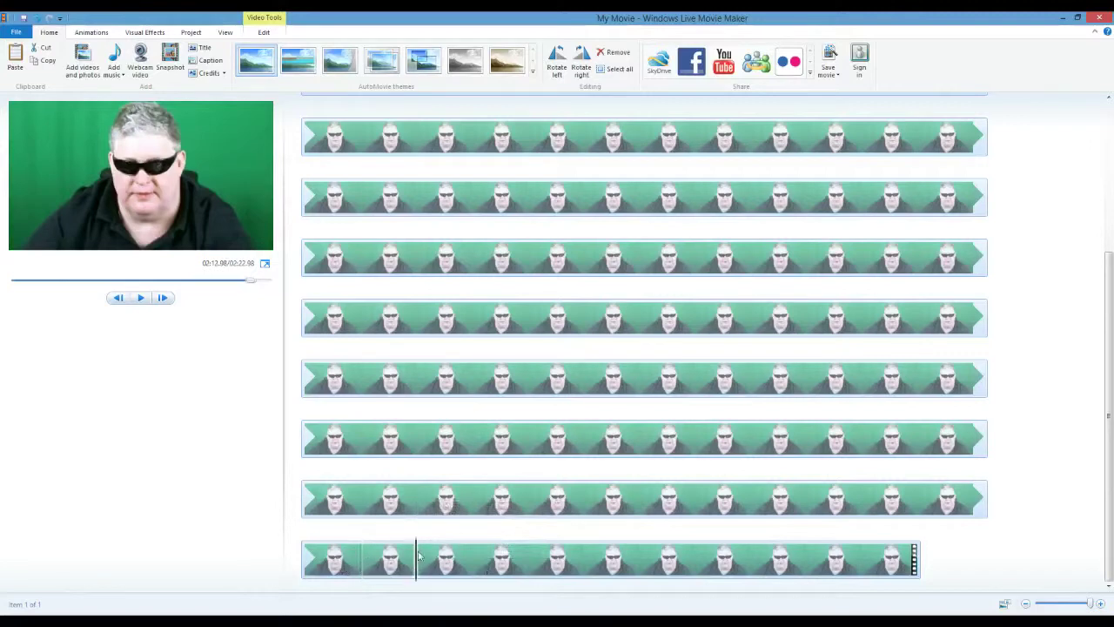
{"action": "left_click", "coordinate": [264, 35]}
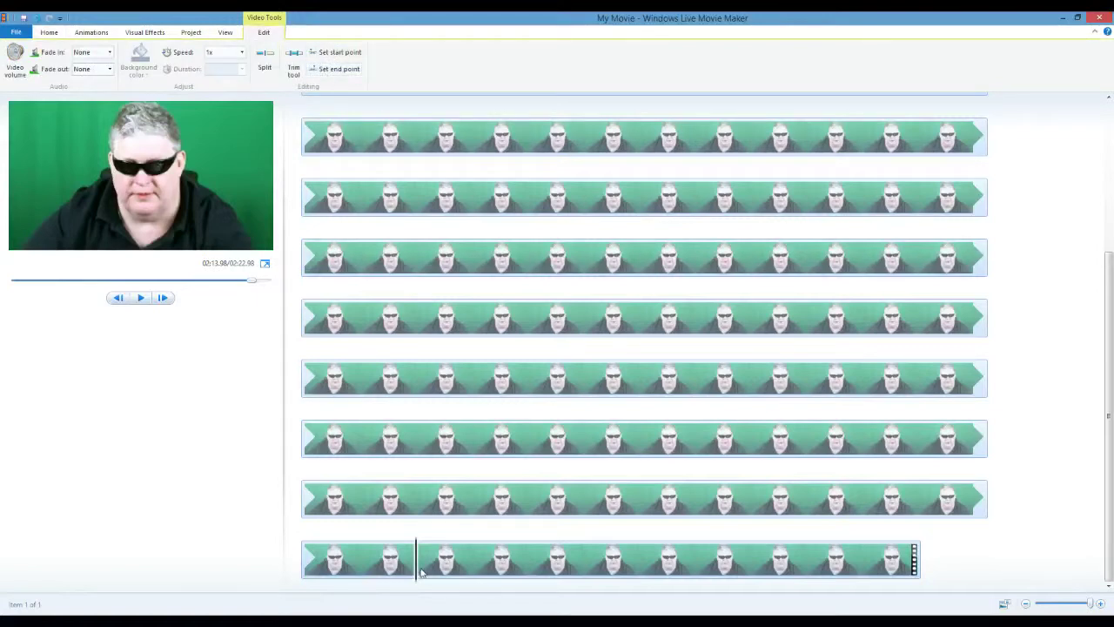
Set the clip's end point at the playhead, cutting Video 35 to 02:13.98.
{"action": "left_click", "coordinate": [344, 79]}
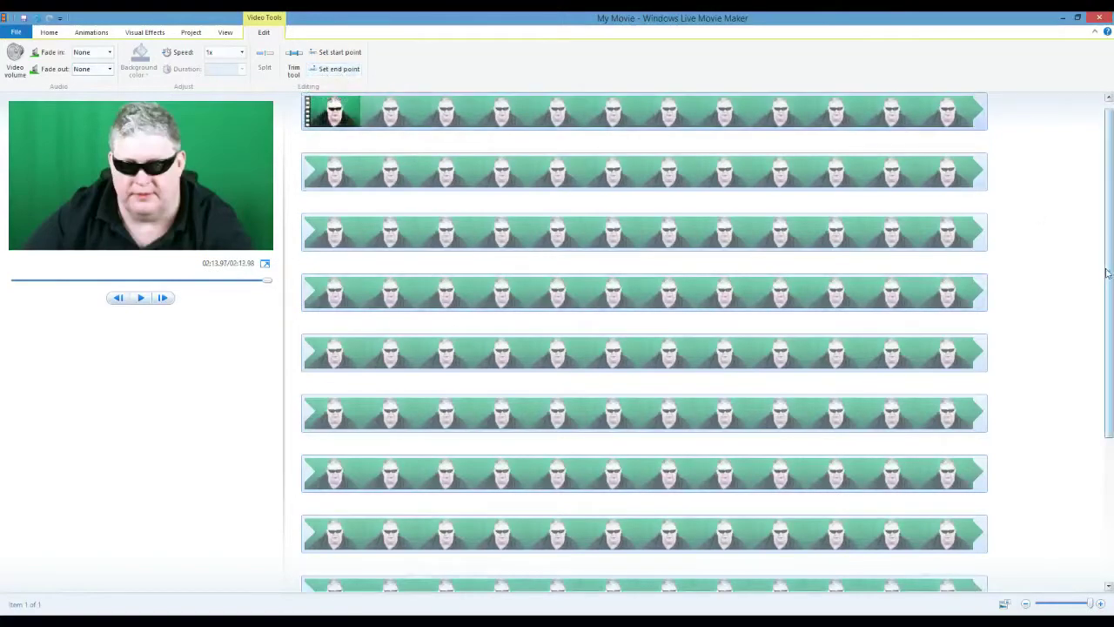
{"action": "scroll", "coordinate": [1108, 288], "scroll_direction": "down", "scroll_amount": 1}
{"action": "scroll", "coordinate": [1108, 288], "scroll_direction": "down", "scroll_amount": 3}
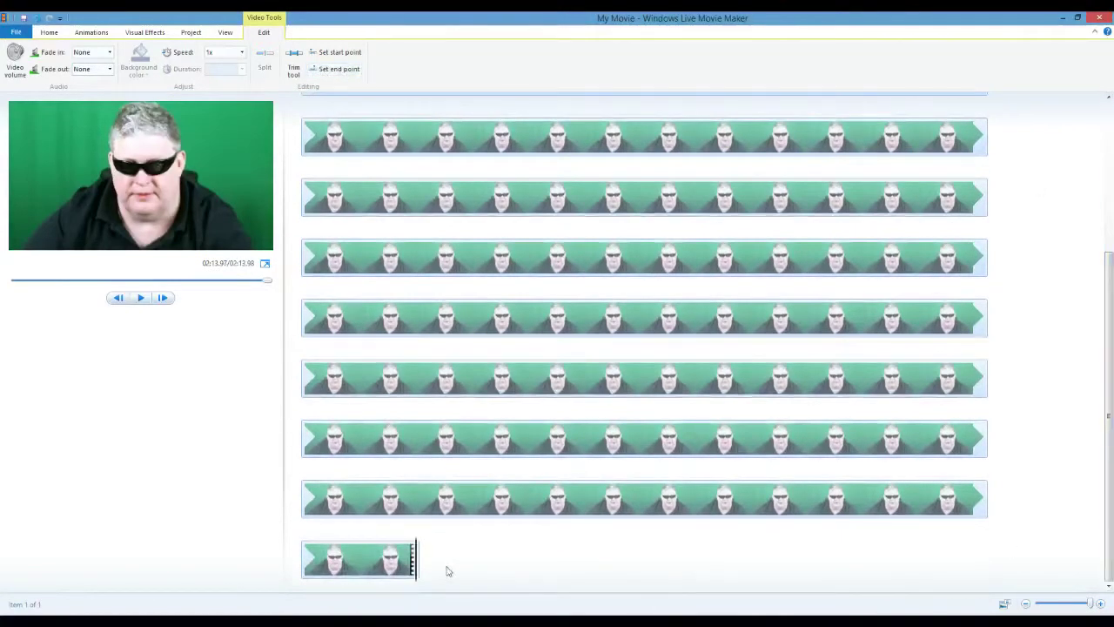
{"action": "left_click_drag", "start_coordinate": [1110, 383], "coordinate": [1113, 52]}
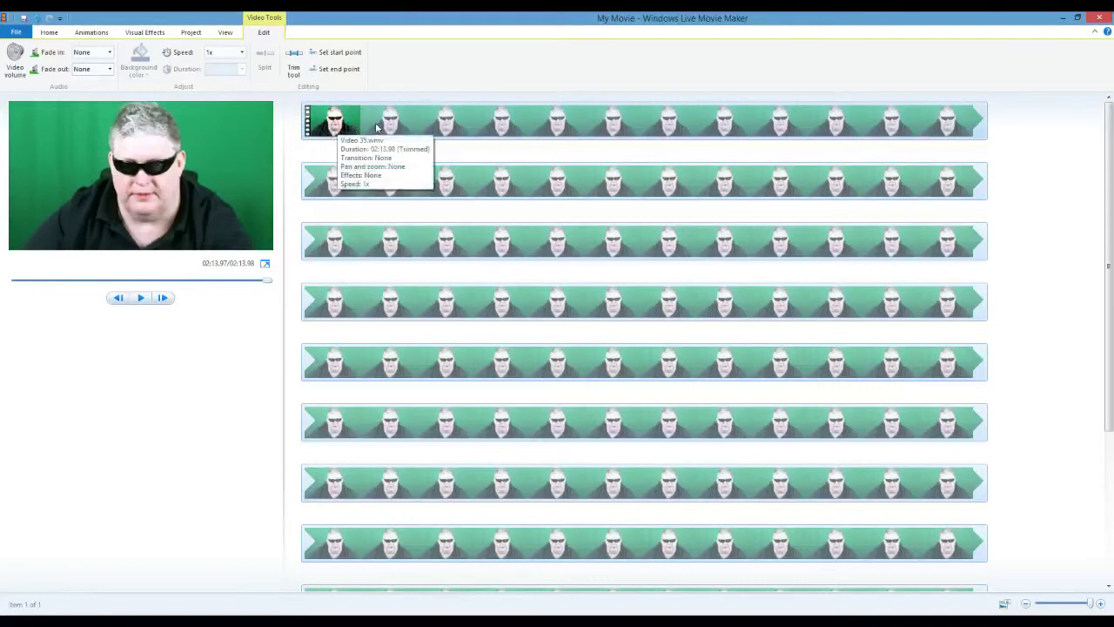
{"action": "left_click", "coordinate": [471, 124]}
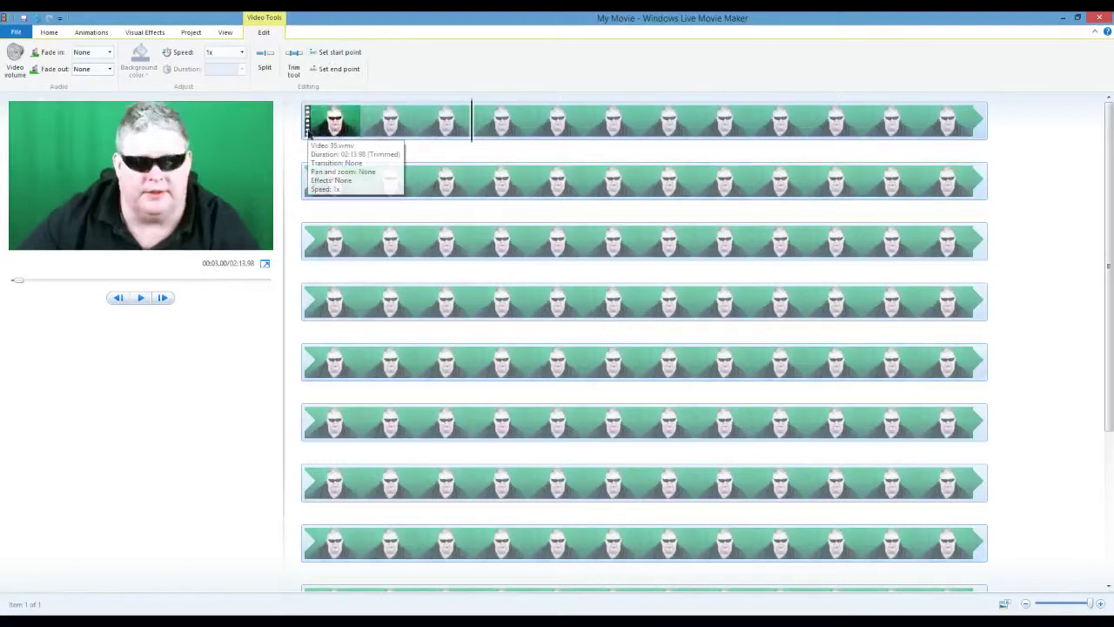
{"action": "left_click", "coordinate": [309, 137]}
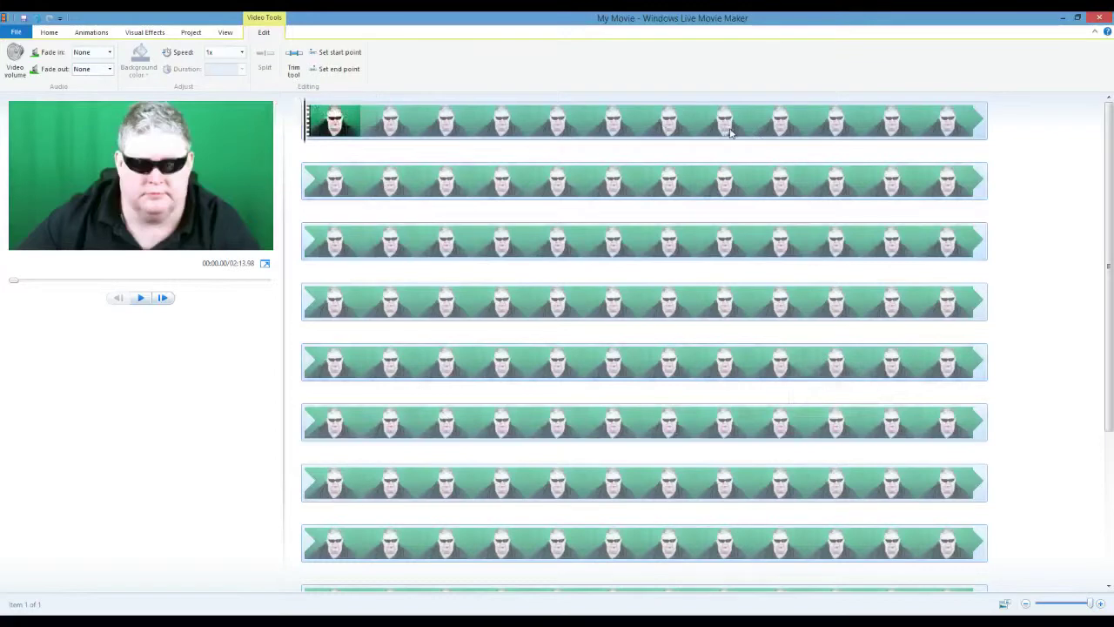
{"action": "left_click", "coordinate": [731, 131]}
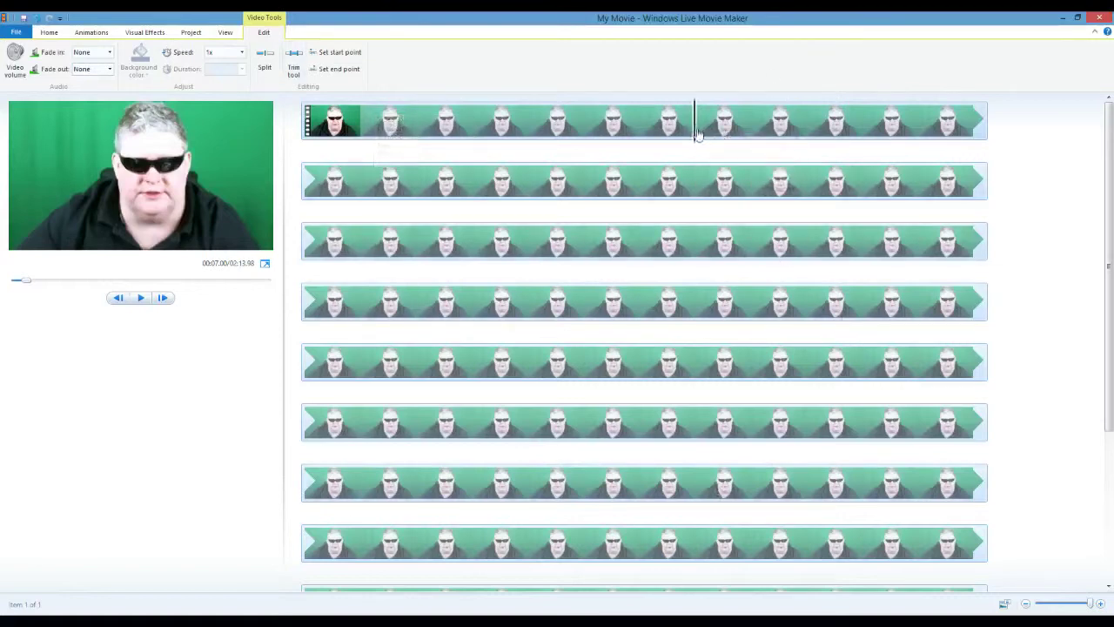
{"action": "left_click", "coordinate": [266, 68]}
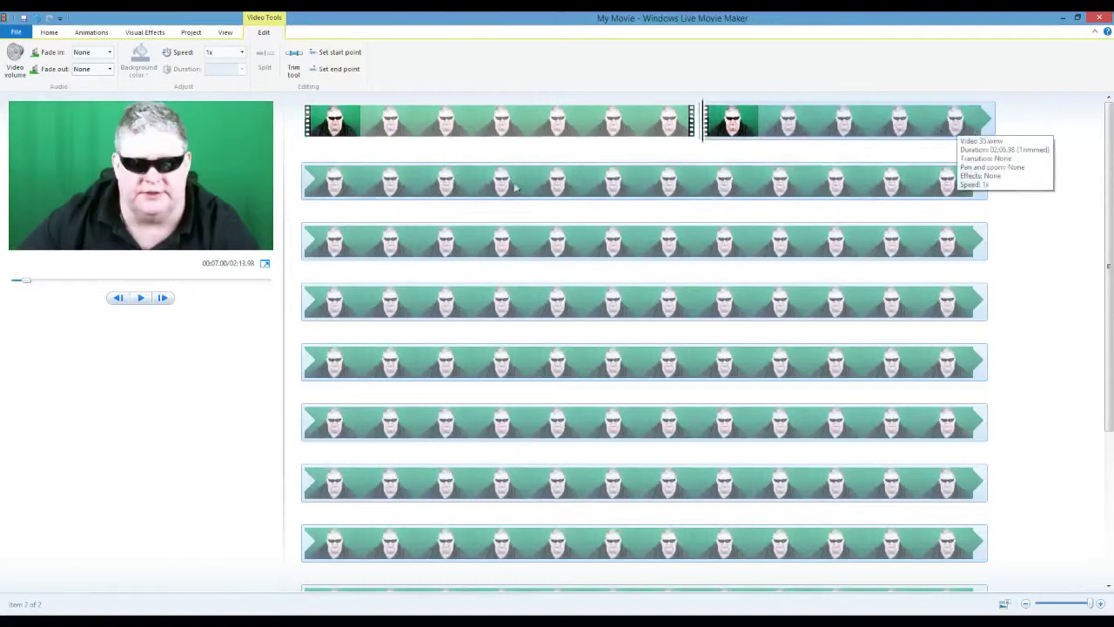
{"action": "left_click", "coordinate": [528, 177]}
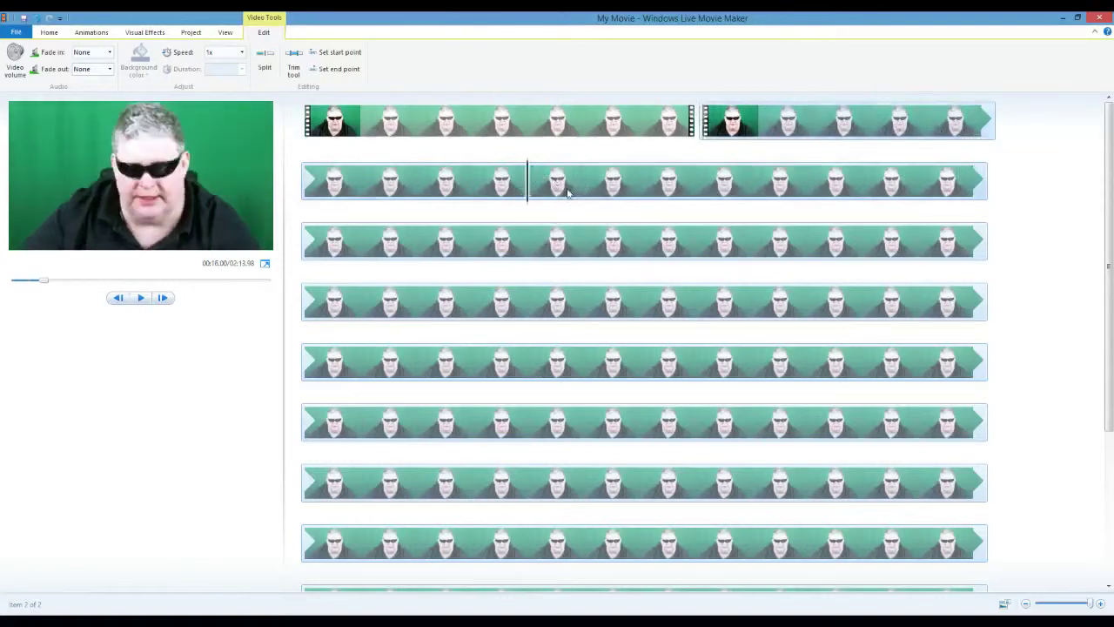
{"action": "left_click", "coordinate": [474, 177]}
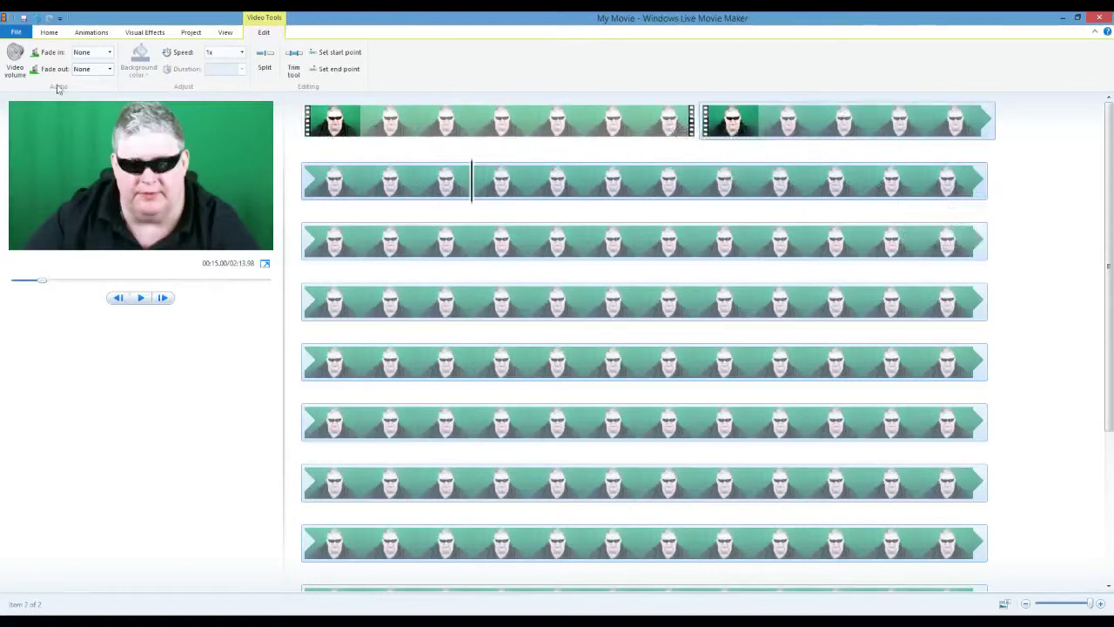
{"action": "left_click", "coordinate": [265, 66]}
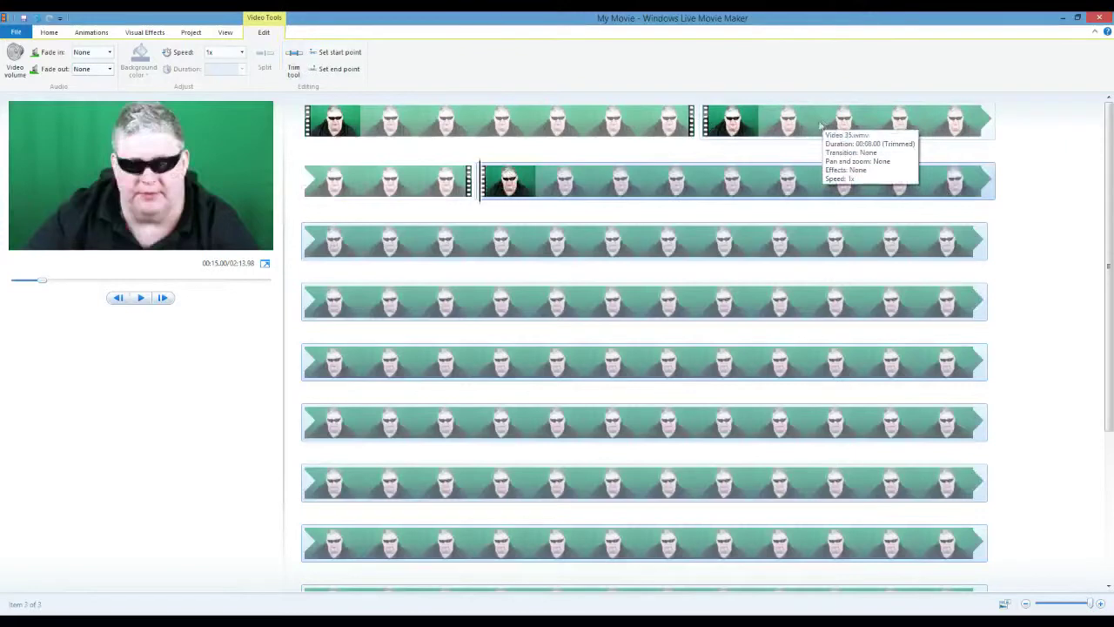
{"action": "left_click", "coordinate": [815, 126]}
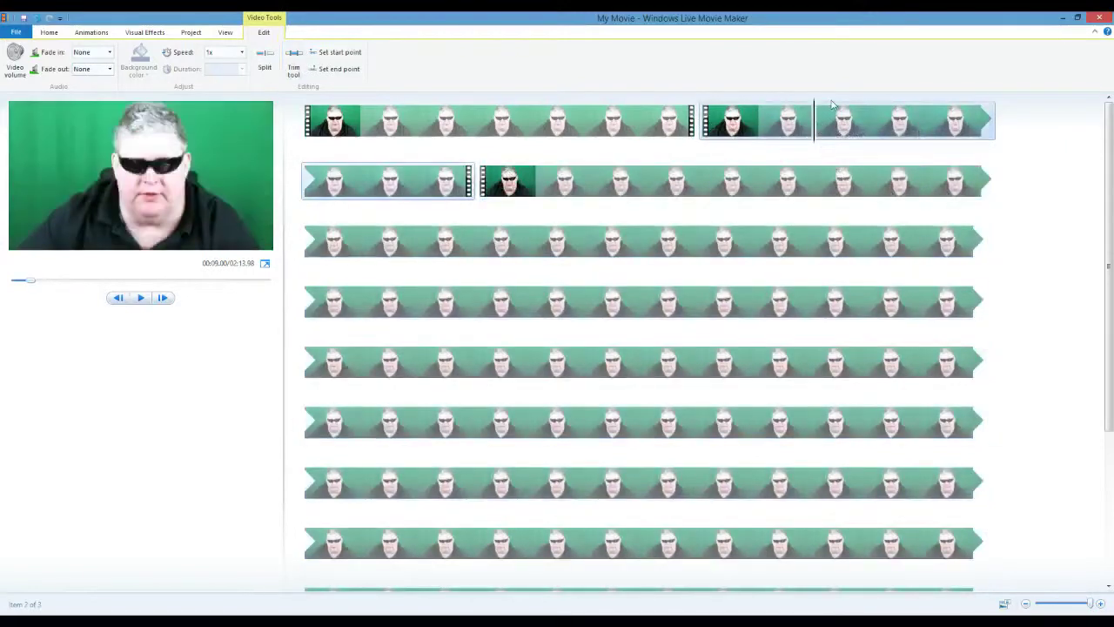
{"action": "key", "text": "Delete"}
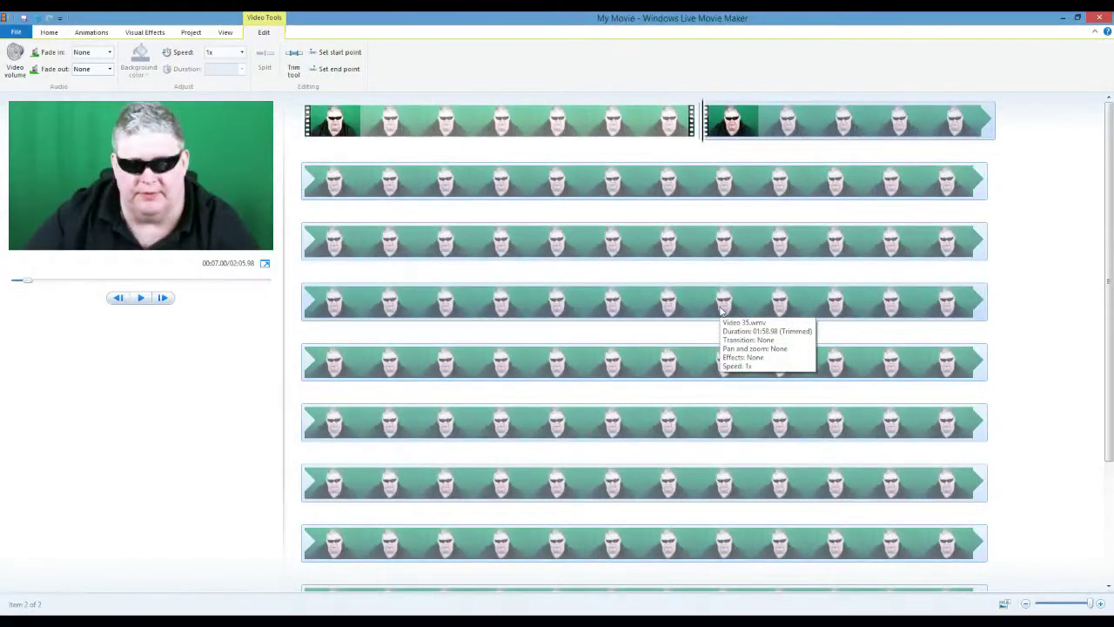
{"action": "left_click", "coordinate": [35, 19]}
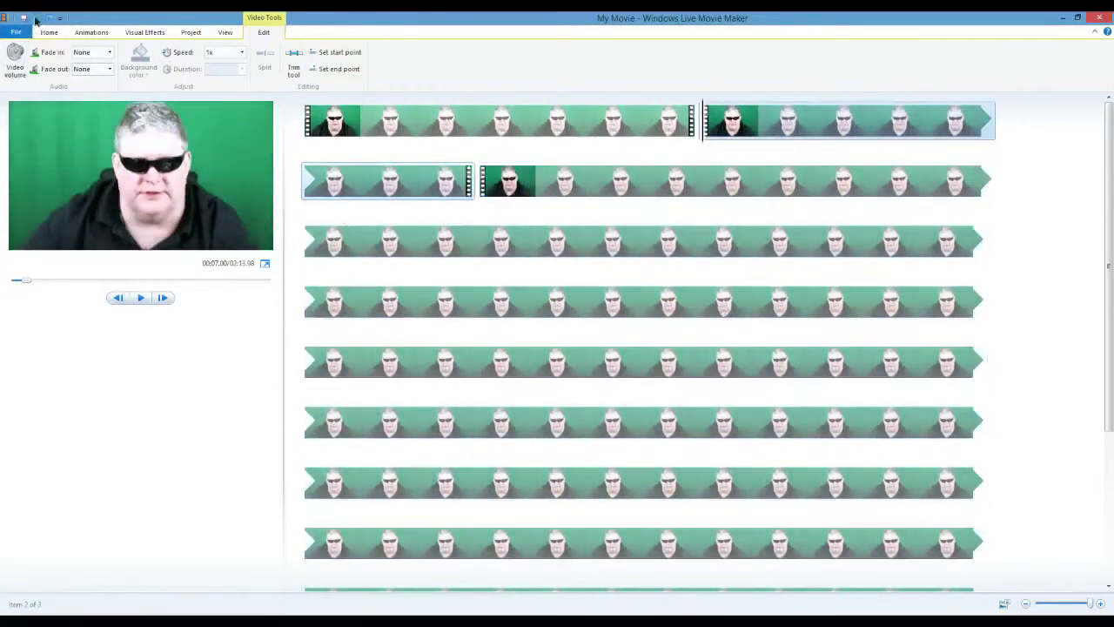
{"action": "left_click", "coordinate": [35, 19]}
{"action": "left_click", "coordinate": [34, 20]}
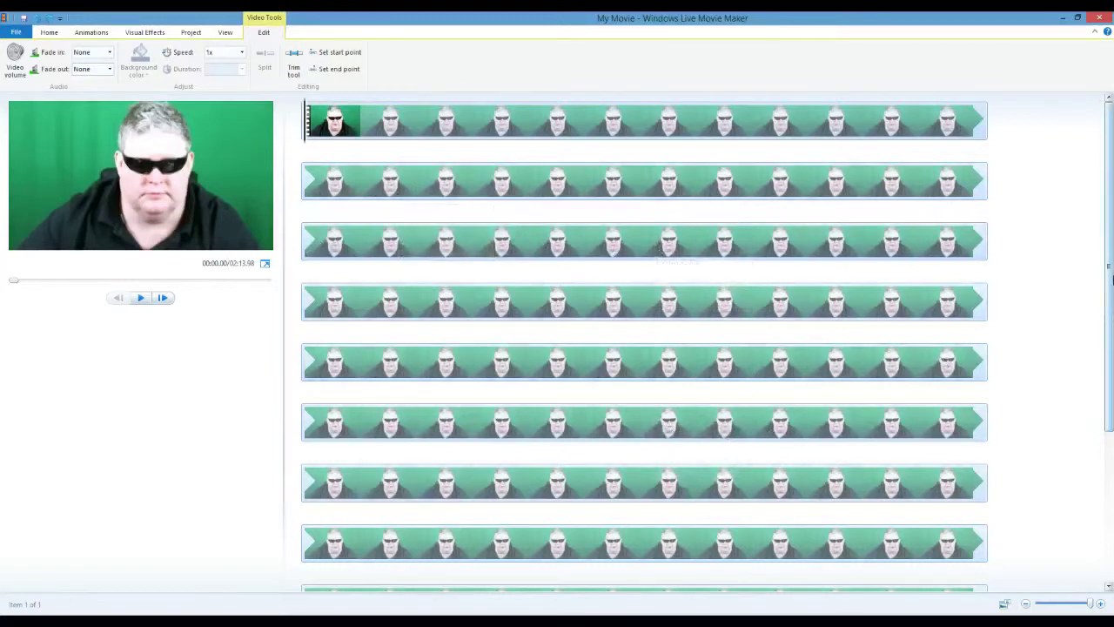
{"action": "left_click_drag", "start_coordinate": [1112, 279], "coordinate": [1104, 426]}
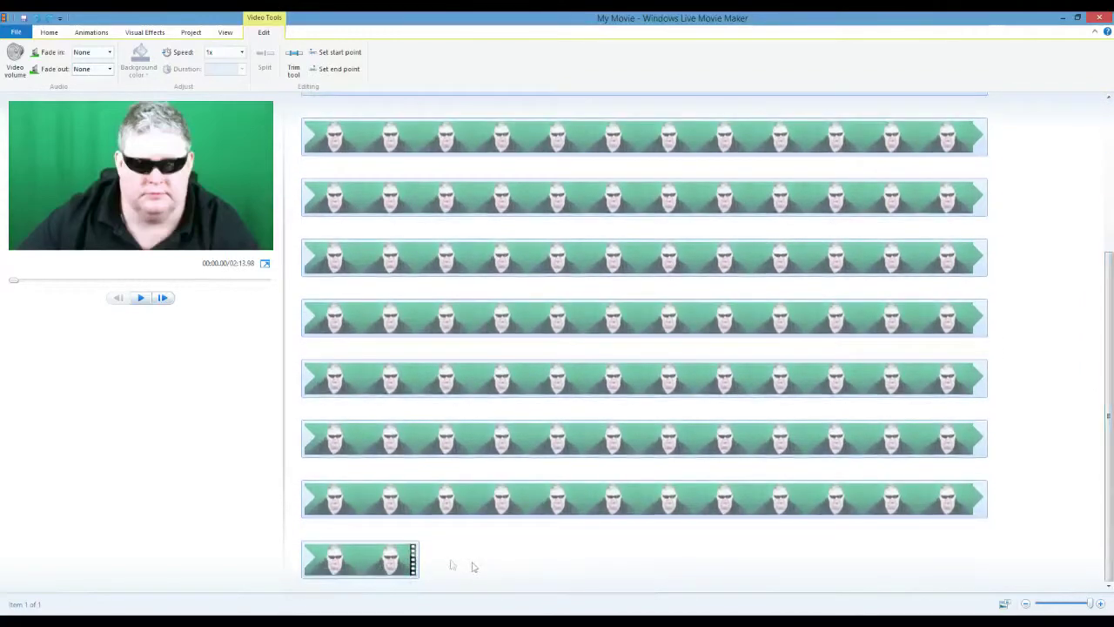
{"action": "left_click", "coordinate": [409, 564]}
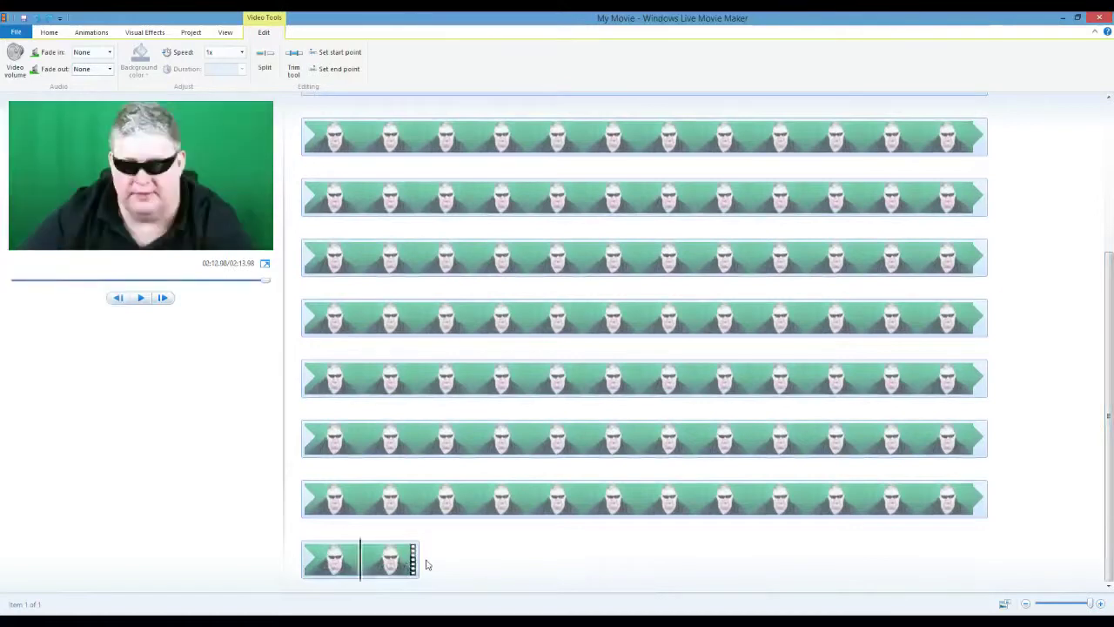
{"action": "left_click", "coordinate": [162, 299]}
{"action": "left_click", "coordinate": [162, 299]}
{"action": "left_click", "coordinate": [162, 298]}
{"action": "left_click", "coordinate": [162, 298]}
{"action": "left_click", "coordinate": [162, 298]}
{"action": "left_click", "coordinate": [162, 299]}
{"action": "left_click", "coordinate": [162, 298]}
{"action": "left_click", "coordinate": [162, 298]}
{"action": "left_click", "coordinate": [162, 299]}
{"action": "left_click", "coordinate": [162, 298]}
{"action": "left_click", "coordinate": [163, 299]}
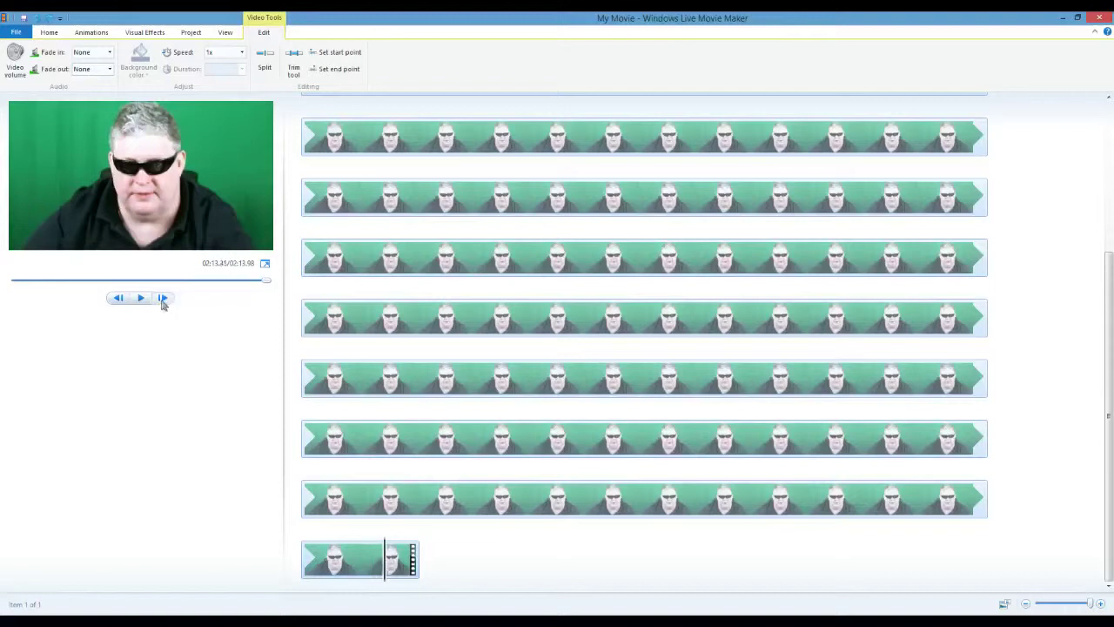
{"action": "left_click", "coordinate": [163, 298]}
{"action": "left_click", "coordinate": [163, 299]}
{"action": "left_click", "coordinate": [162, 299]}
{"action": "left_click", "coordinate": [163, 298]}
{"action": "left_click", "coordinate": [162, 299]}
{"action": "left_click", "coordinate": [163, 299]}
{"action": "left_click", "coordinate": [163, 298]}
{"action": "left_click", "coordinate": [163, 299]}
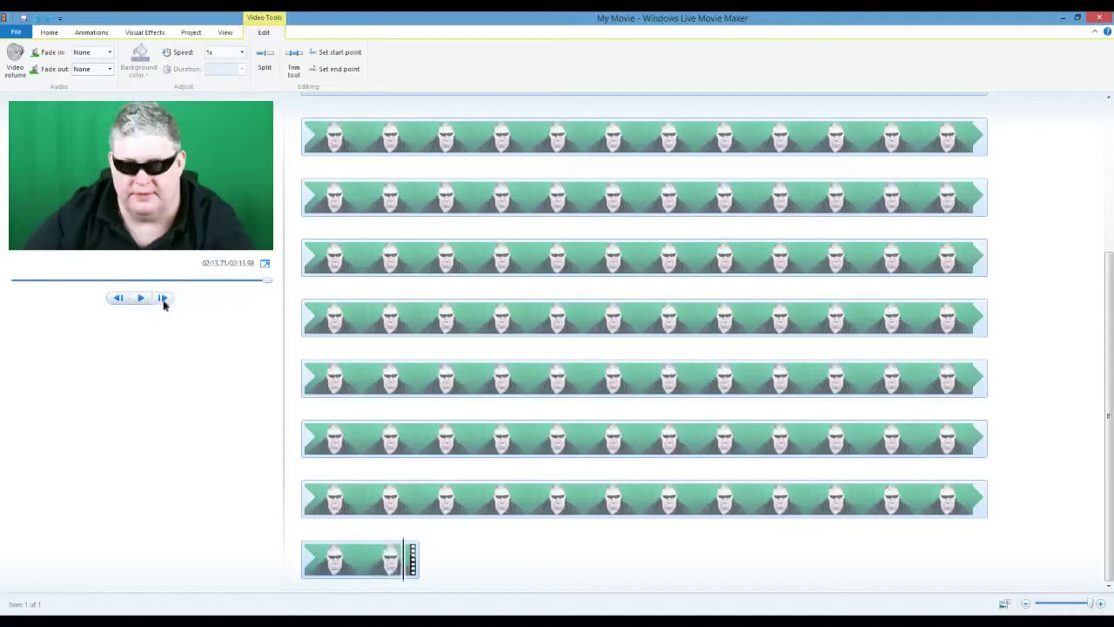
{"action": "left_click", "coordinate": [163, 299]}
{"action": "left_click", "coordinate": [163, 299]}
{"action": "left_click", "coordinate": [162, 298]}
{"action": "left_click", "coordinate": [163, 299]}
{"action": "left_click", "coordinate": [163, 298]}
{"action": "left_click", "coordinate": [163, 299]}
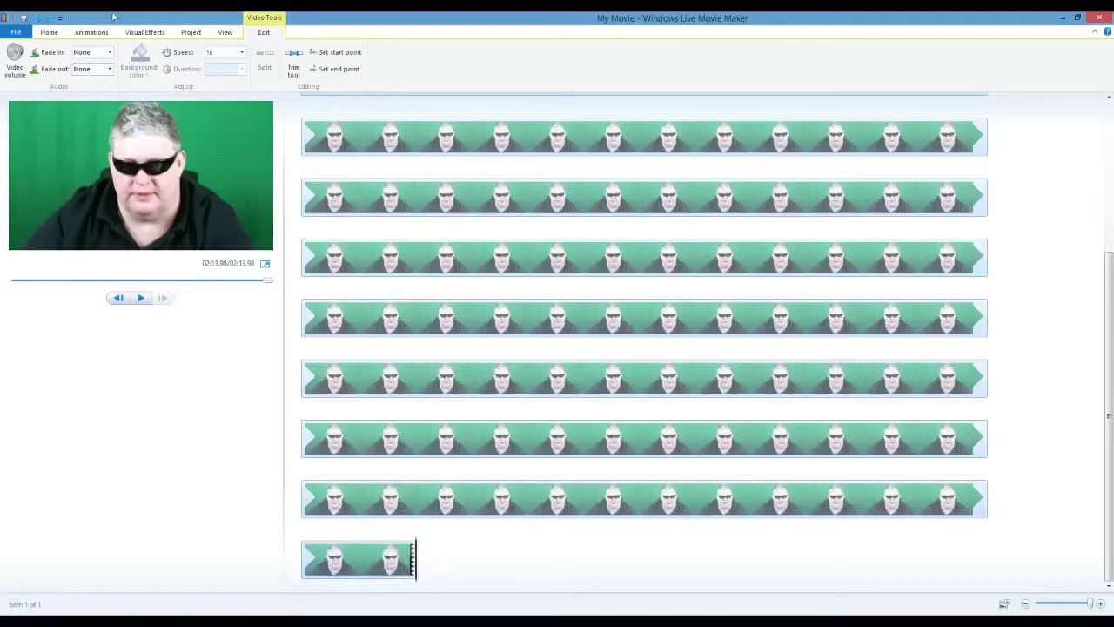
Append Video 2.wmv (00:33.41) from Logitech Webcam after the green-screen clip.
{"action": "left_click", "coordinate": [49, 33]}
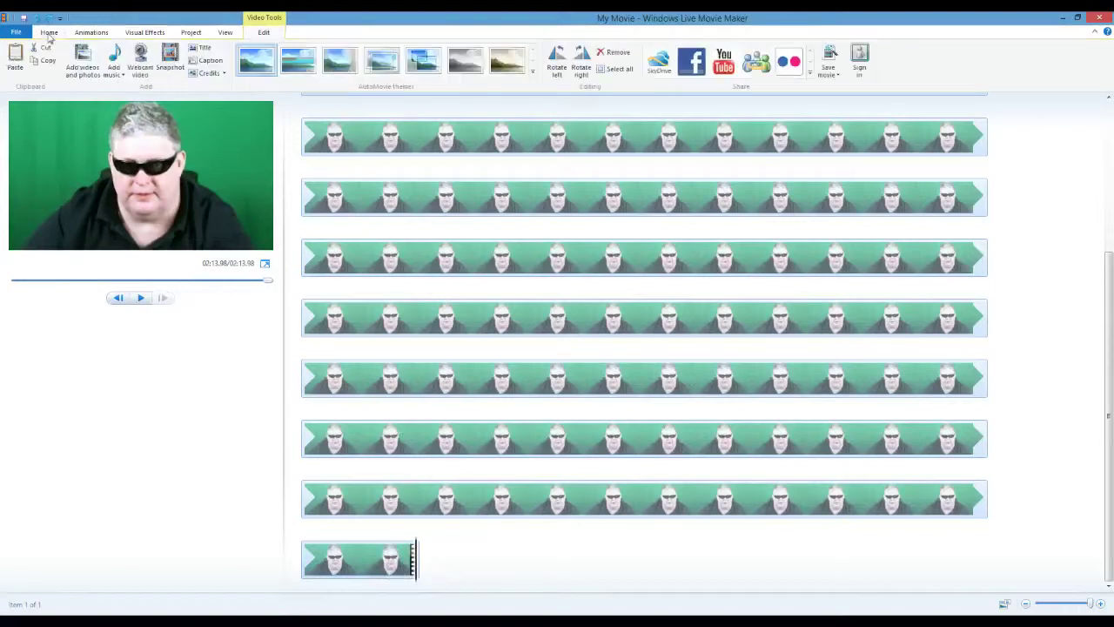
{"action": "left_click", "coordinate": [87, 74]}
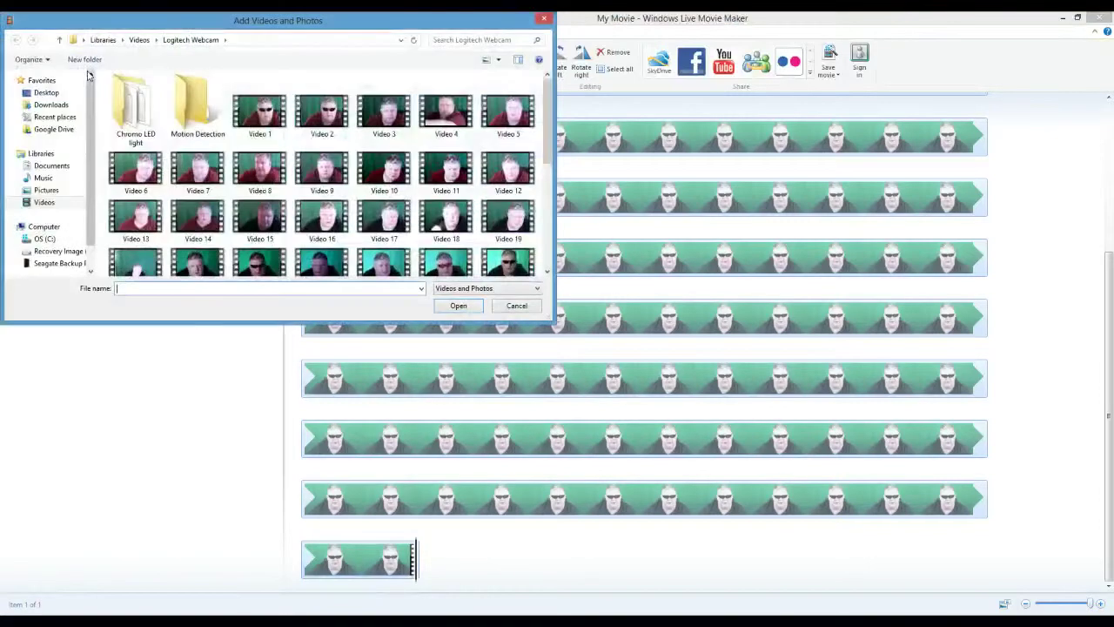
{"action": "left_click", "coordinate": [322, 111]}
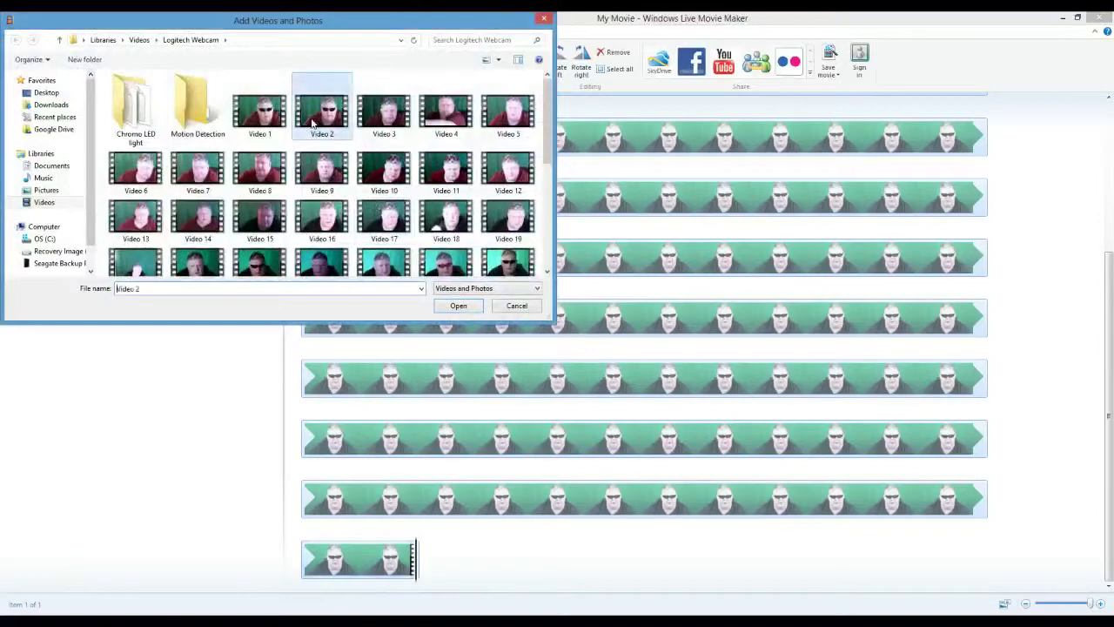
{"action": "left_click", "coordinate": [459, 307]}
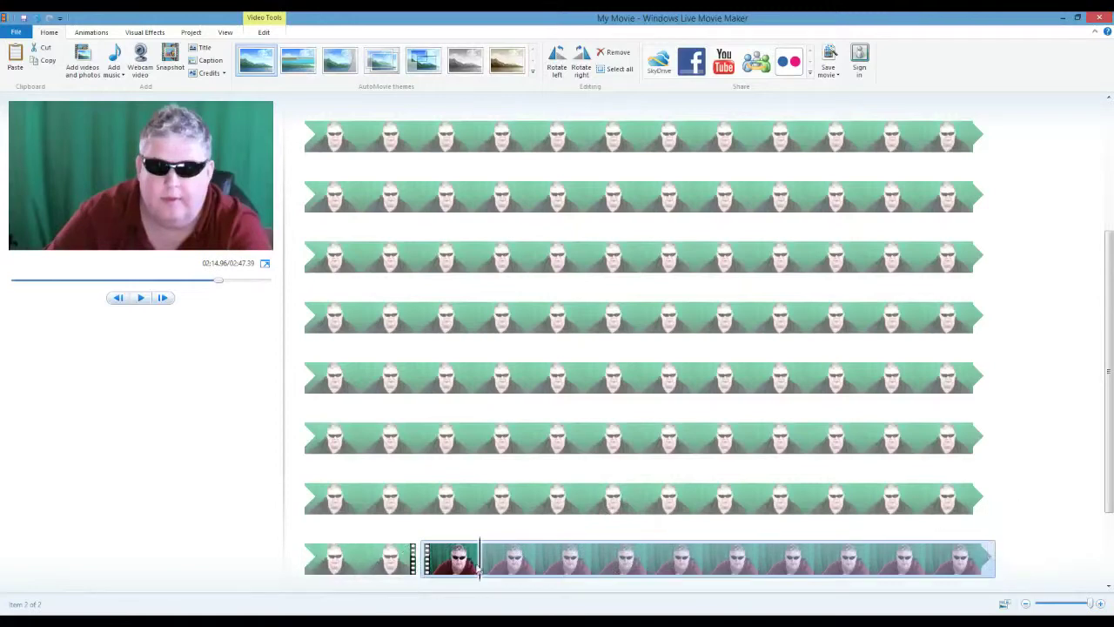
{"action": "left_click_drag", "start_coordinate": [1110, 284], "coordinate": [1110, 350]}
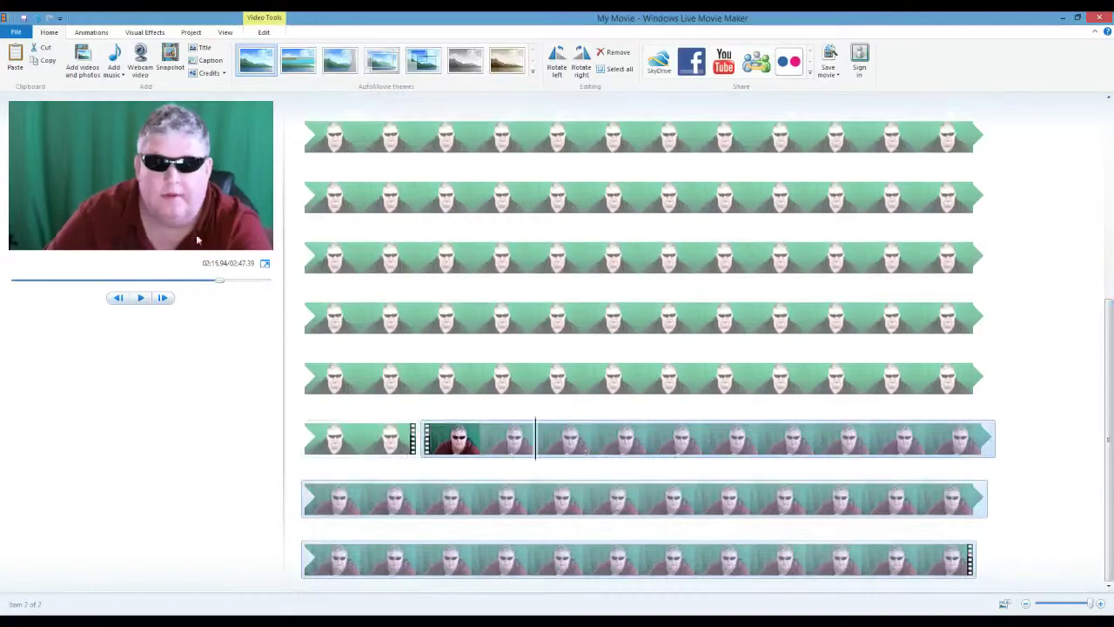
Undo the Video 2 addition and insert a 7-second My Movie title before the clip.
{"action": "left_click", "coordinate": [34, 19]}
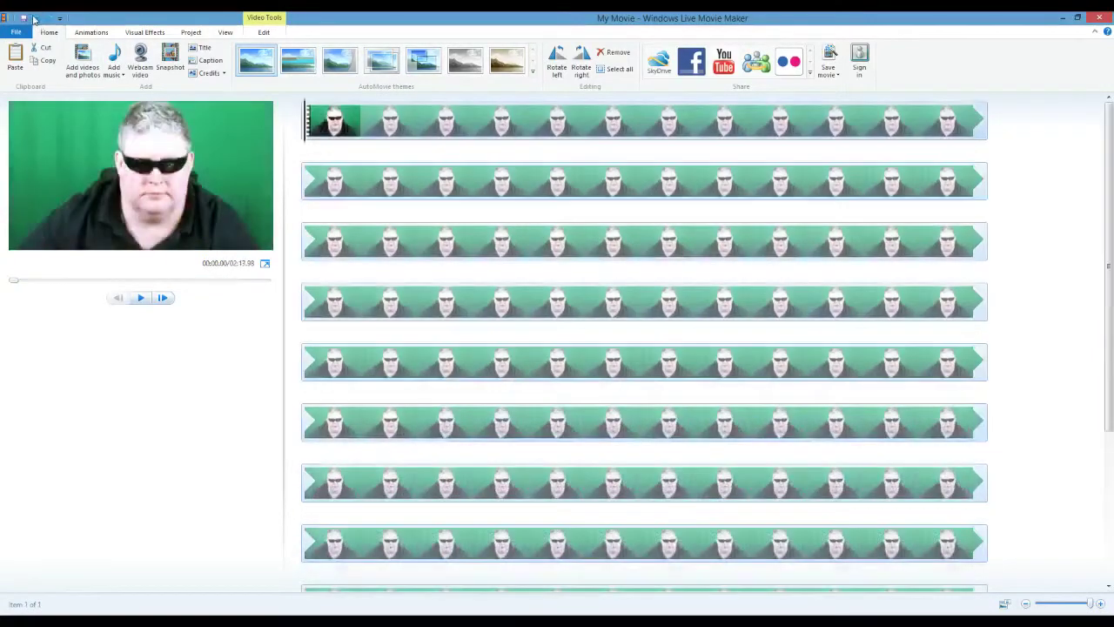
{"action": "scroll", "coordinate": [729, 272], "scroll_direction": "down", "scroll_amount": 5}
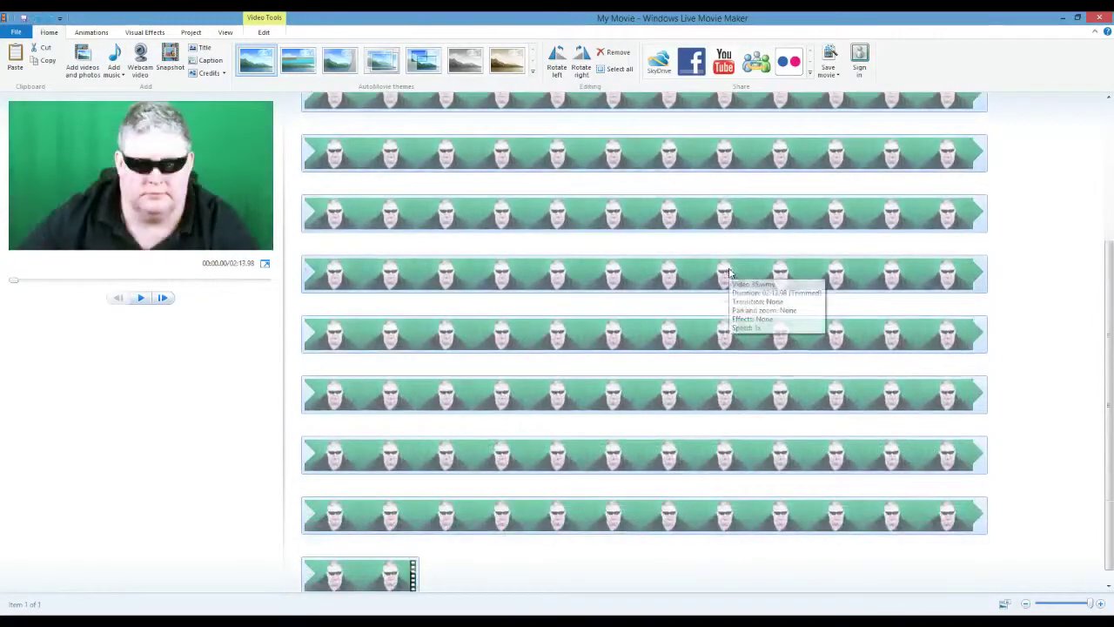
{"action": "scroll", "coordinate": [729, 272], "scroll_direction": "up", "scroll_amount": 5}
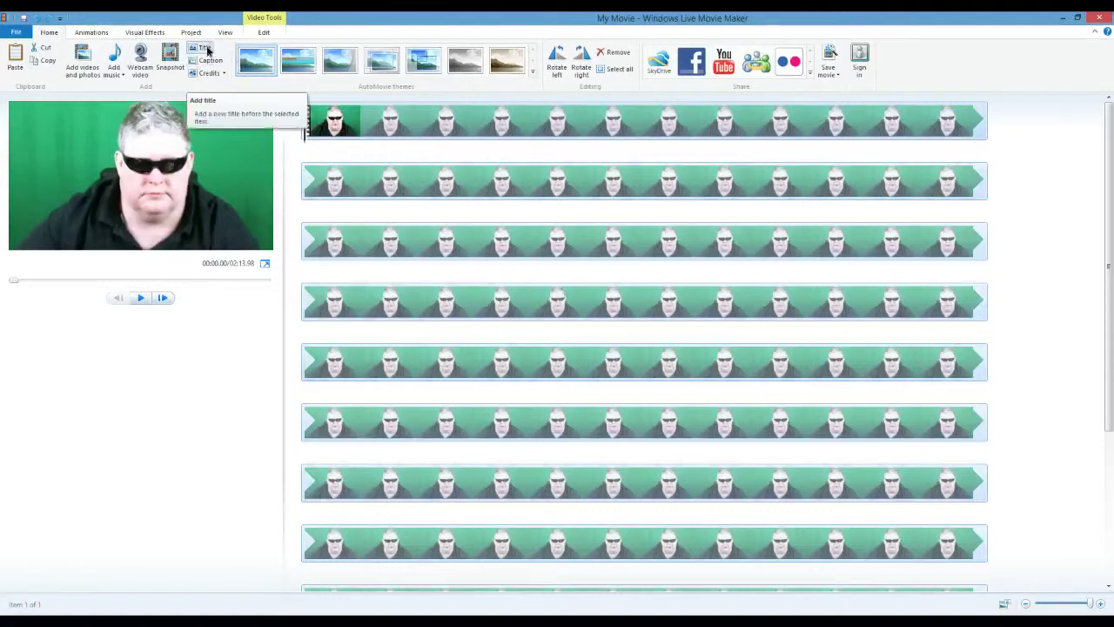
{"action": "left_click", "coordinate": [207, 49]}
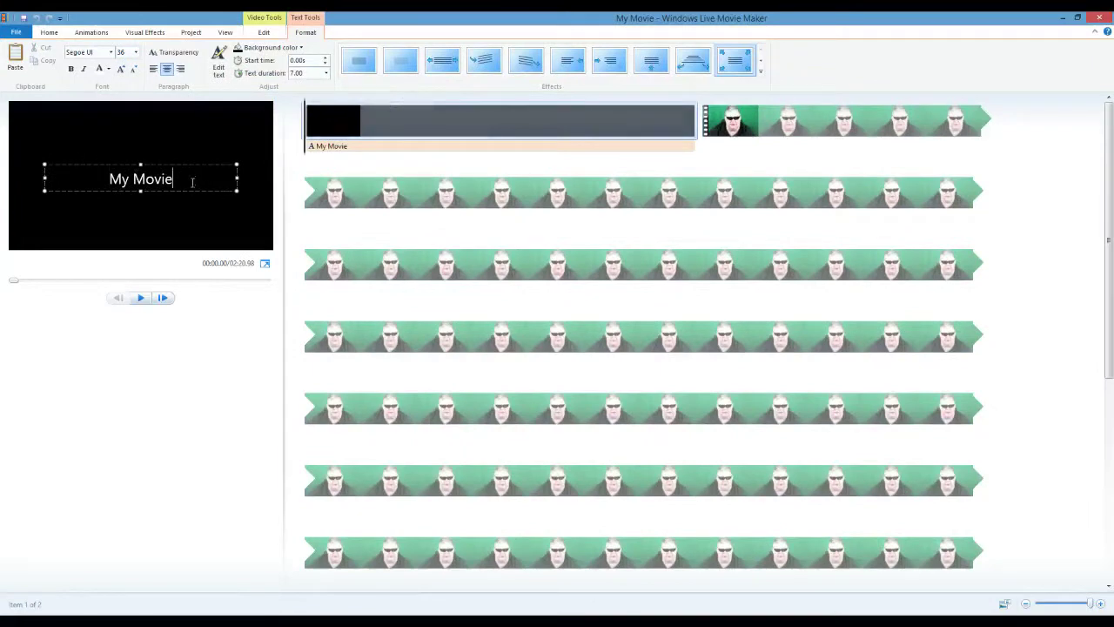
Retype the title text as 'Mungo's Movie' and play it back in the preview.
{"action": "left_click_drag", "start_coordinate": [192, 181], "coordinate": [67, 172]}
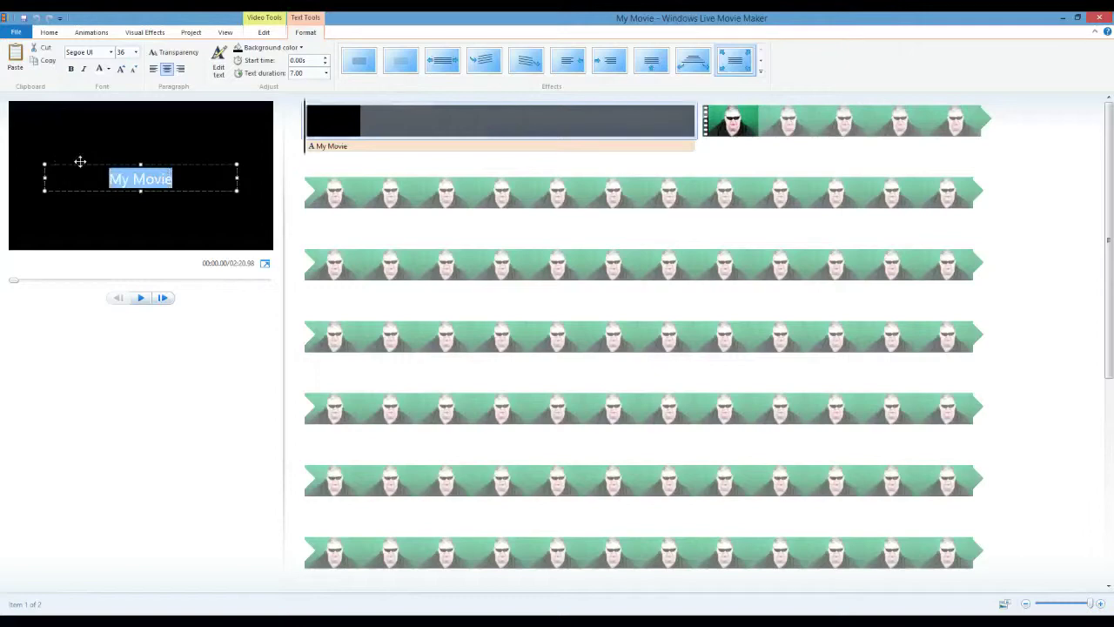
{"action": "type", "text": "Mun"}
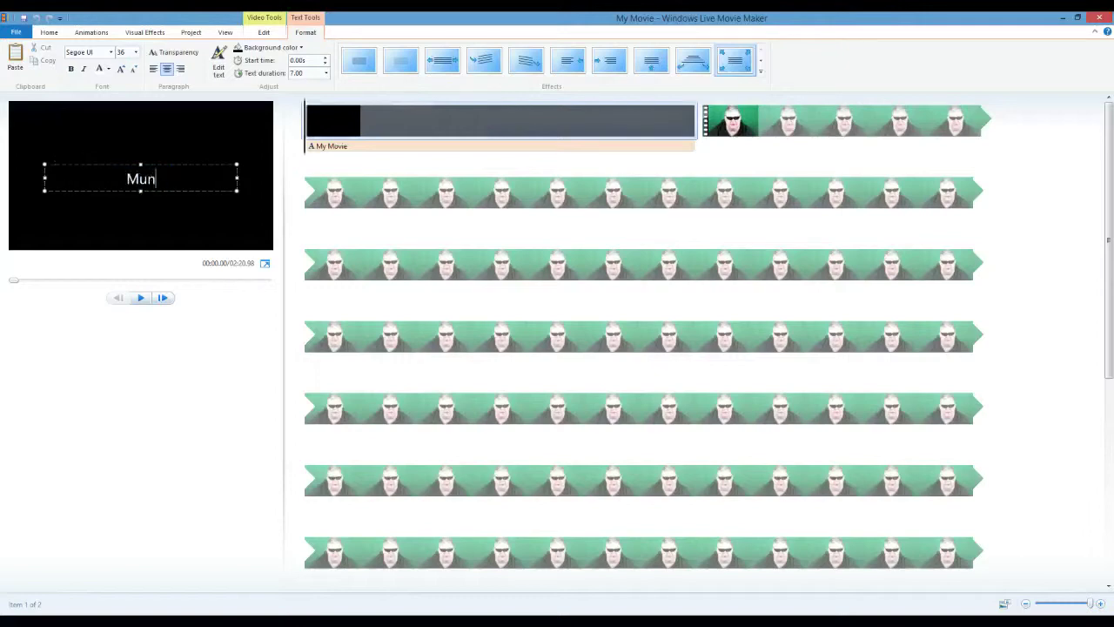
{"action": "type", "text": "go's Movie"}
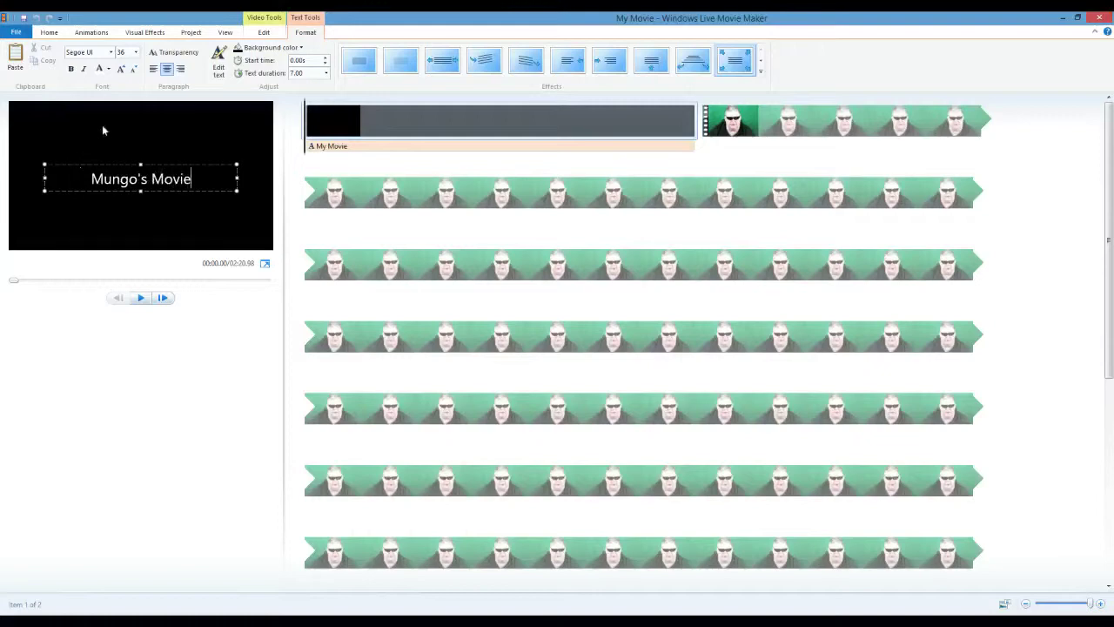
{"action": "left_click", "coordinate": [216, 129]}
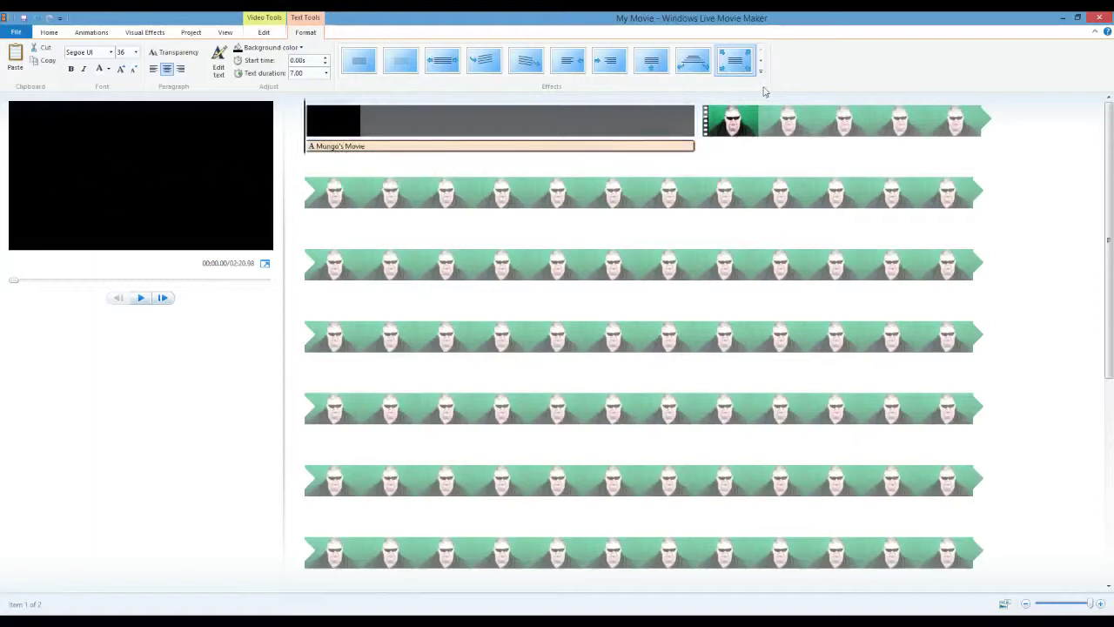
{"action": "left_click", "coordinate": [140, 300]}
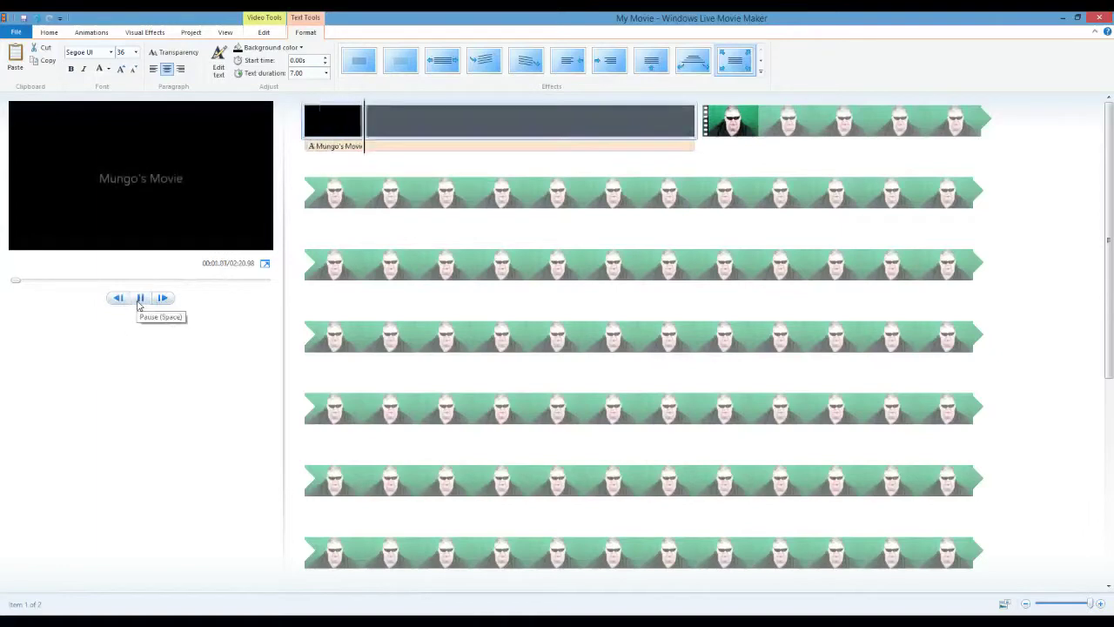
{"action": "left_click", "coordinate": [139, 300]}
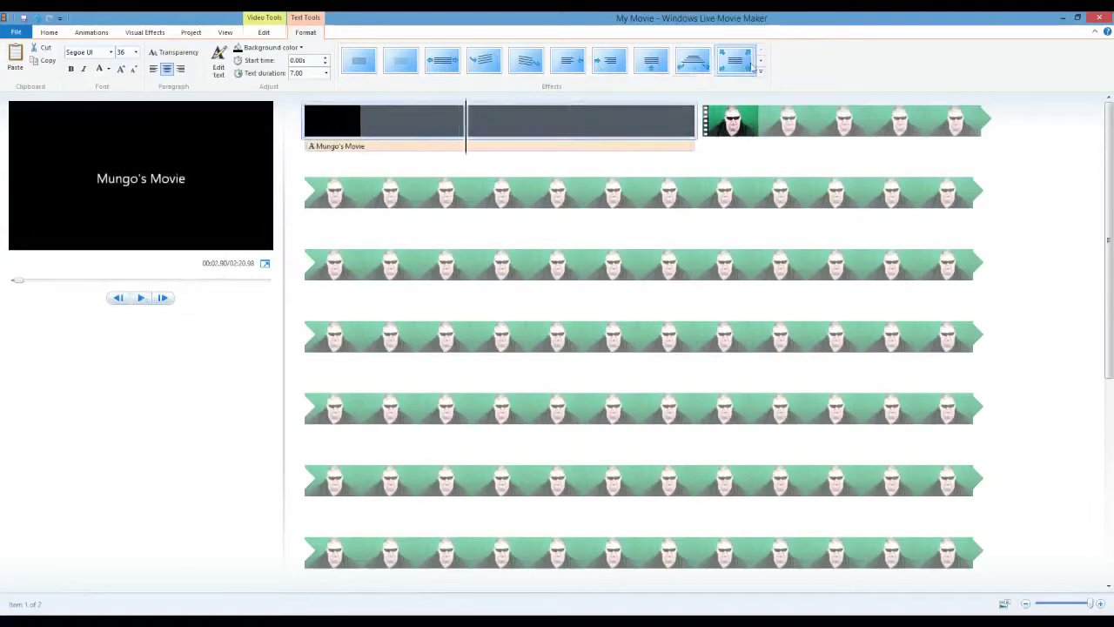
{"action": "left_click", "coordinate": [735, 70]}
Apply the first Cinematic text effect to the title and play it from the start.
{"action": "left_click", "coordinate": [760, 76]}
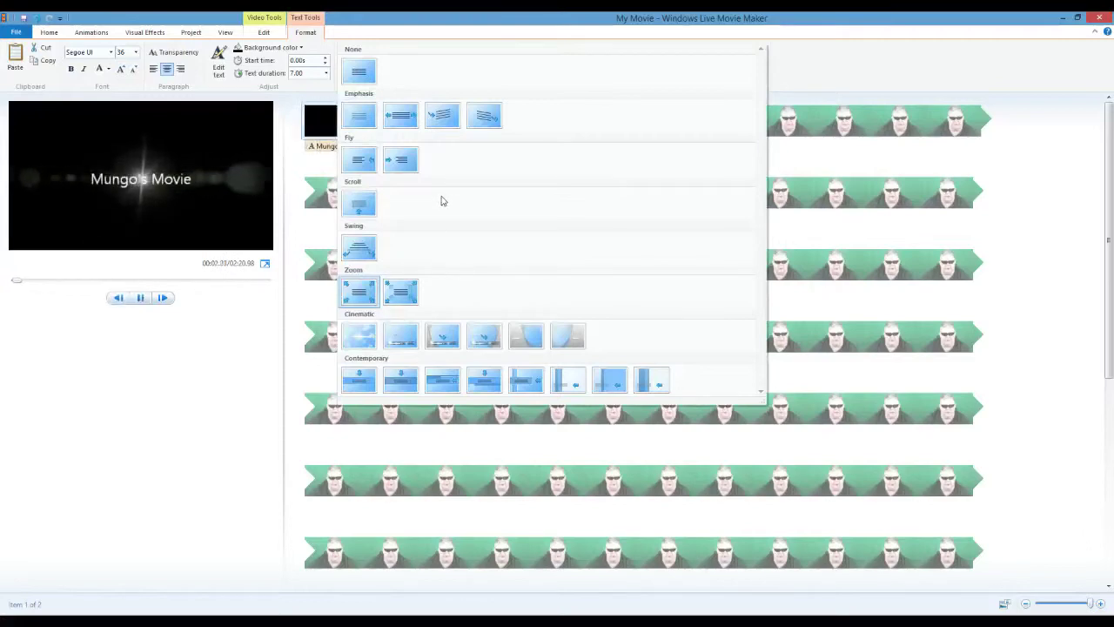
{"action": "left_click", "coordinate": [371, 346]}
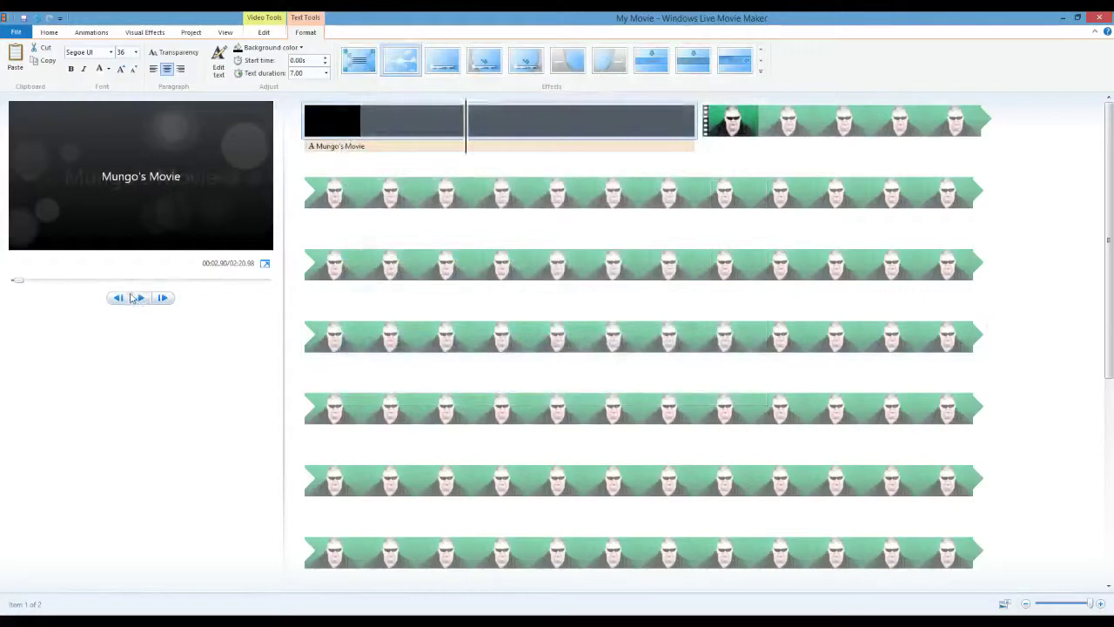
{"action": "left_click", "coordinate": [117, 300]}
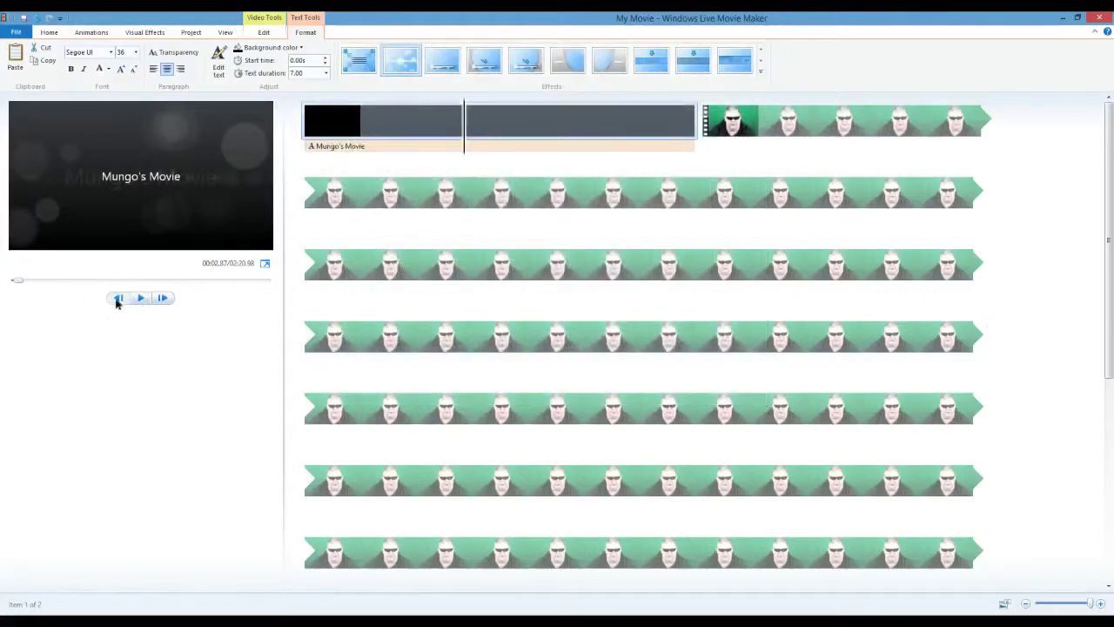
{"action": "left_click", "coordinate": [12, 279]}
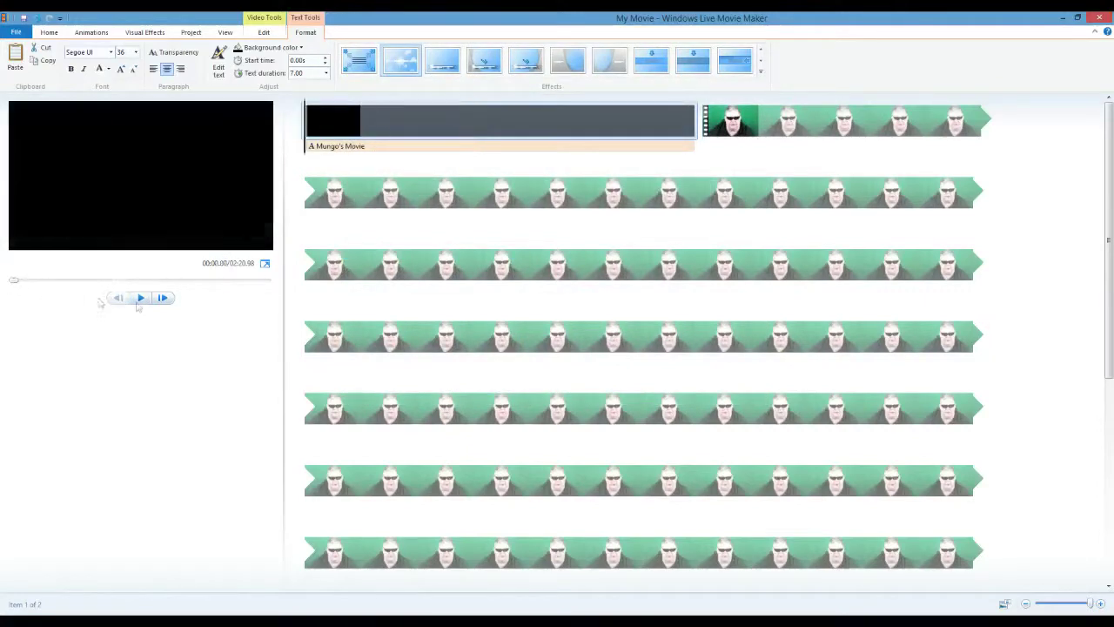
{"action": "left_click", "coordinate": [140, 298]}
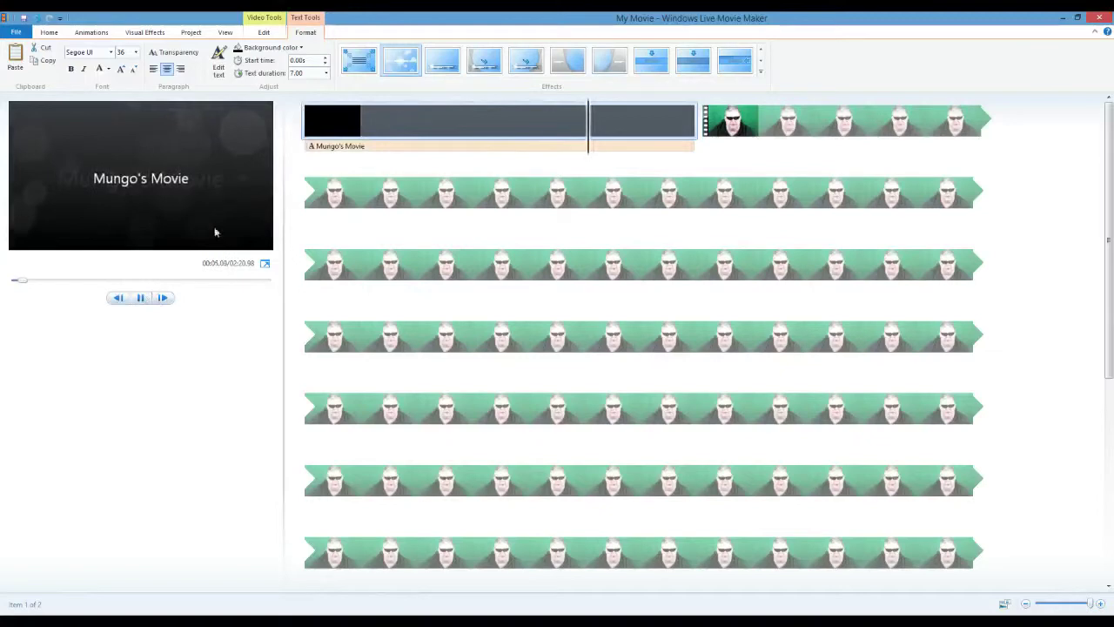
{"action": "left_click", "coordinate": [141, 298]}
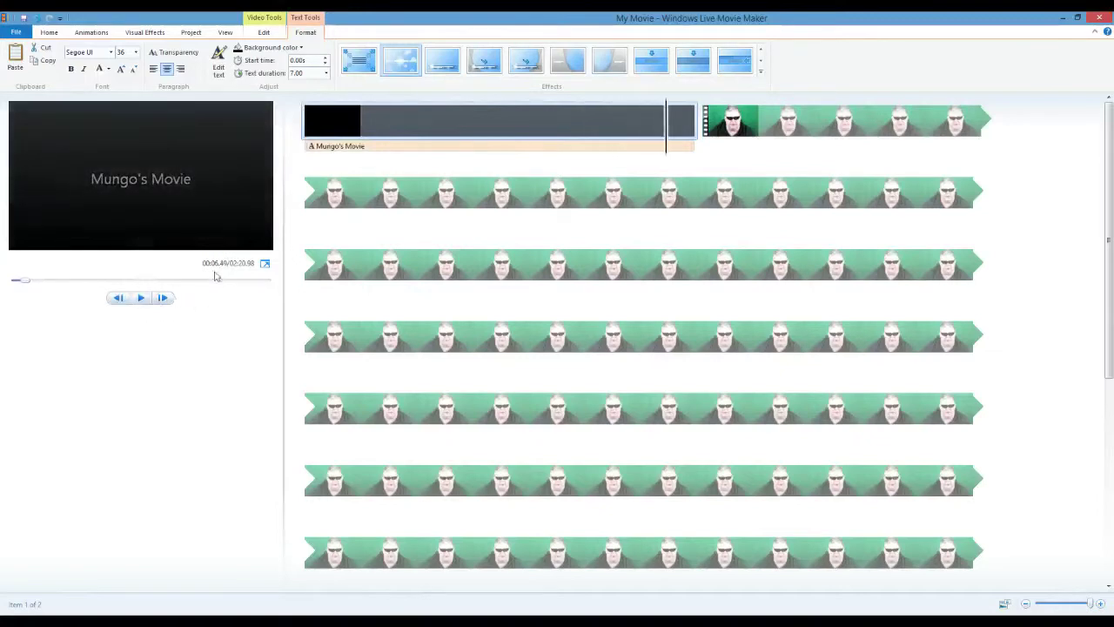
Set the title's text effect back to None and replay it from the beginning.
{"action": "left_click", "coordinate": [761, 59]}
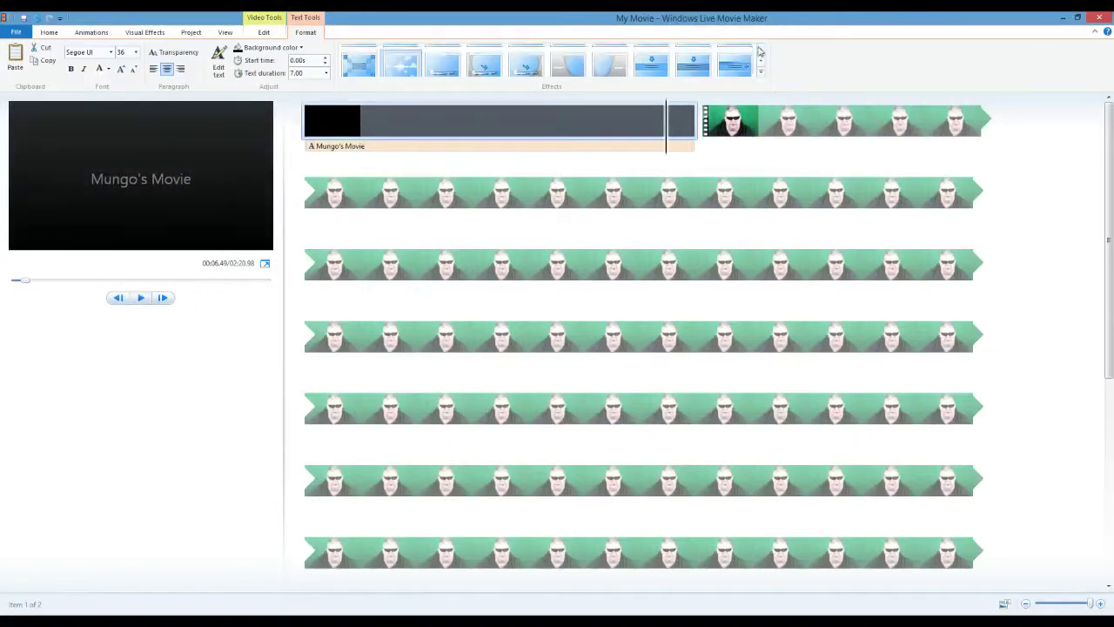
{"action": "left_click", "coordinate": [366, 64]}
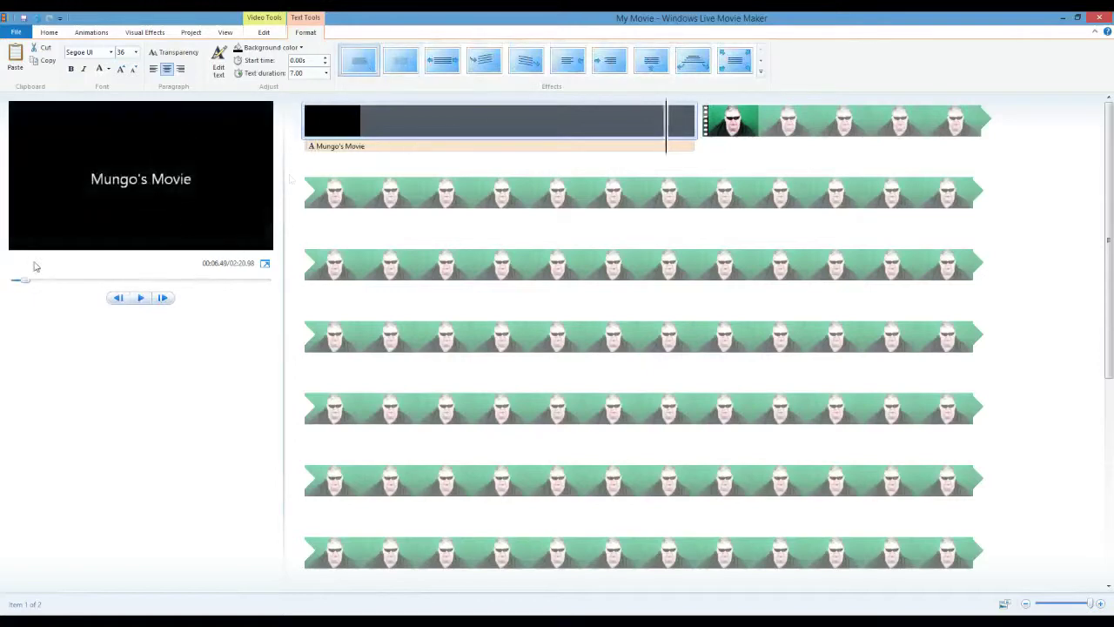
{"action": "left_click_drag", "start_coordinate": [25, 280], "coordinate": [2, 287]}
{"action": "left_click", "coordinate": [137, 301]}
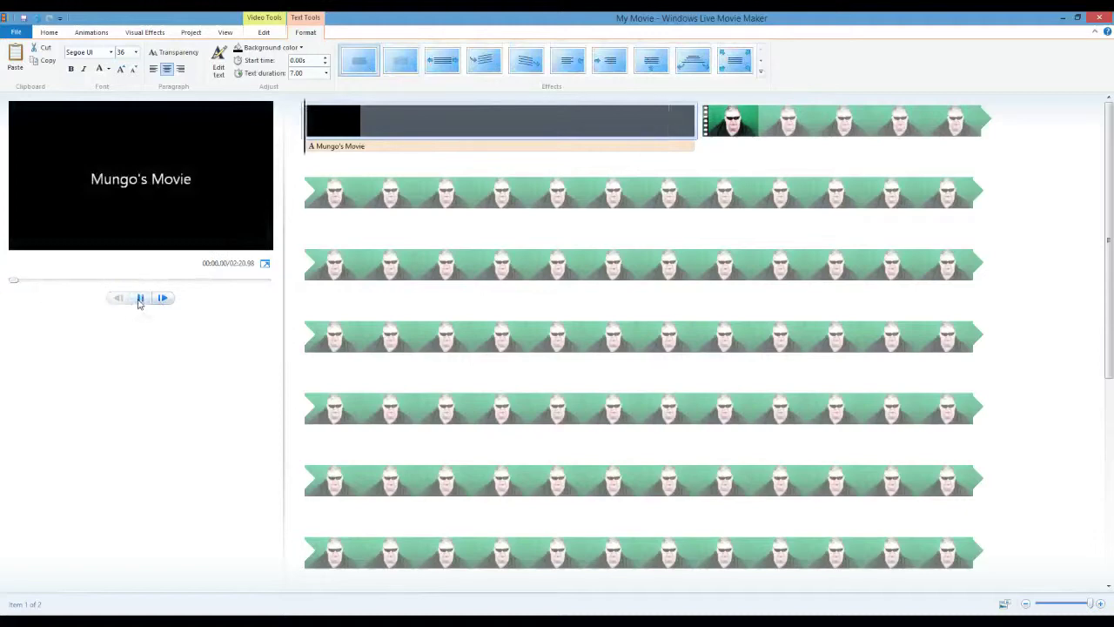
{"action": "left_click", "coordinate": [137, 300]}
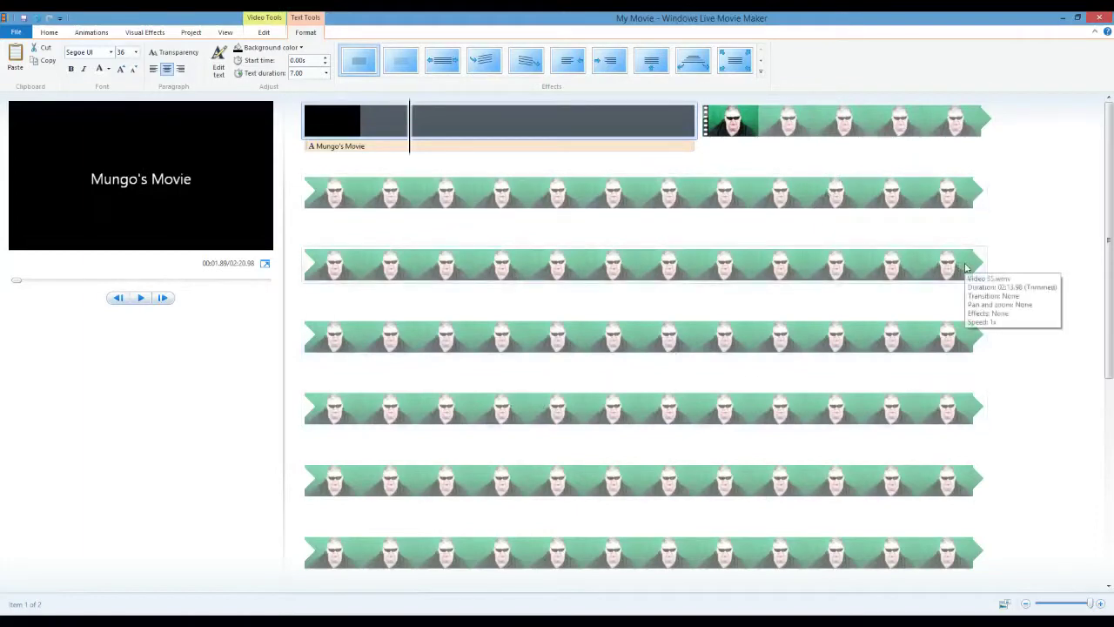
Pick the Zune HD (for 720p display) preset from the File menu's Save movie list.
{"action": "left_click", "coordinate": [16, 35]}
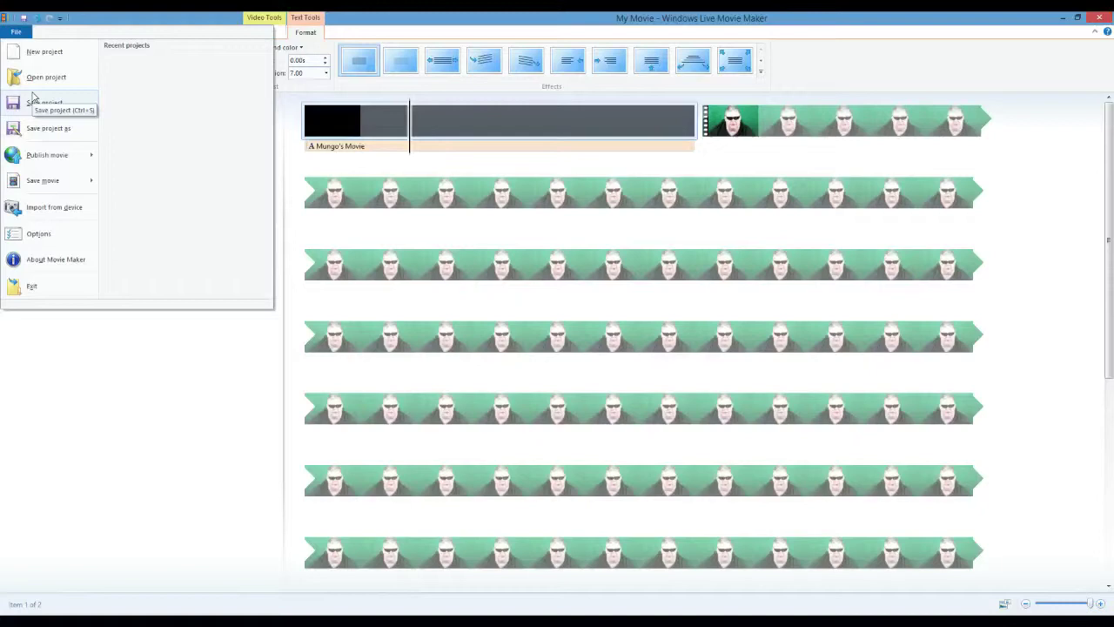
{"action": "mouse_move", "coordinate": [60, 186]}
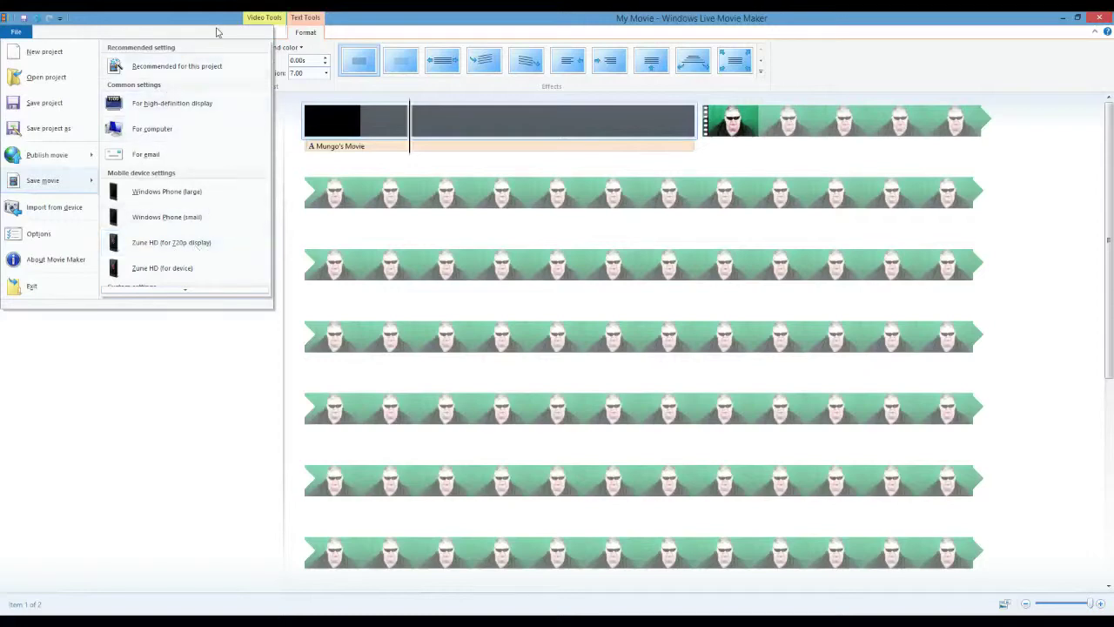
{"action": "scroll", "coordinate": [223, 286], "scroll_direction": "down", "scroll_amount": 1}
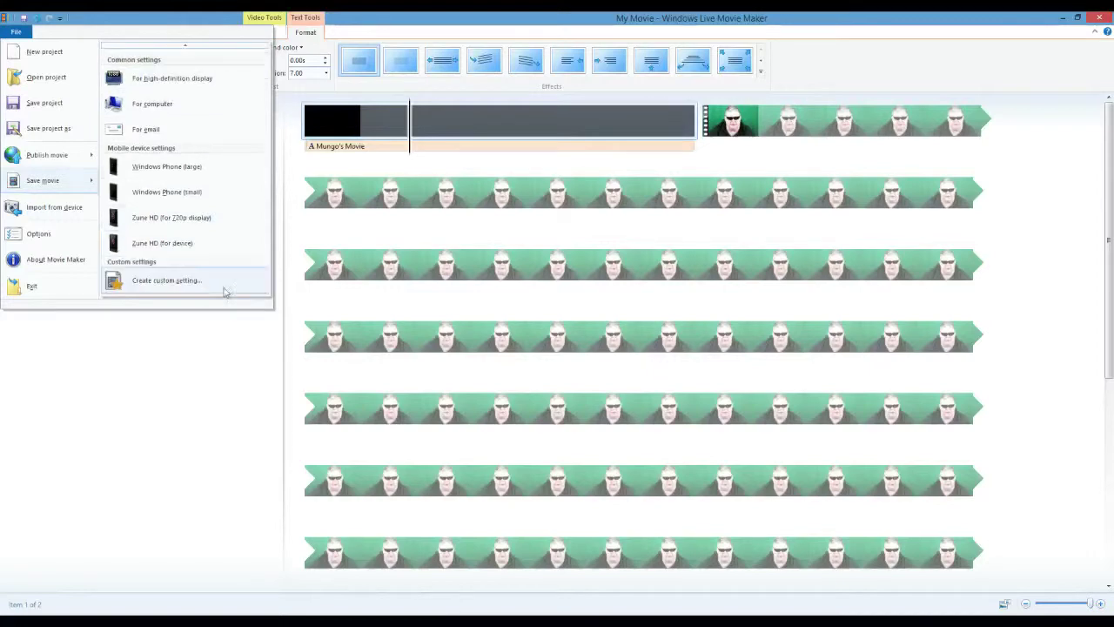
{"action": "left_click", "coordinate": [207, 220]}
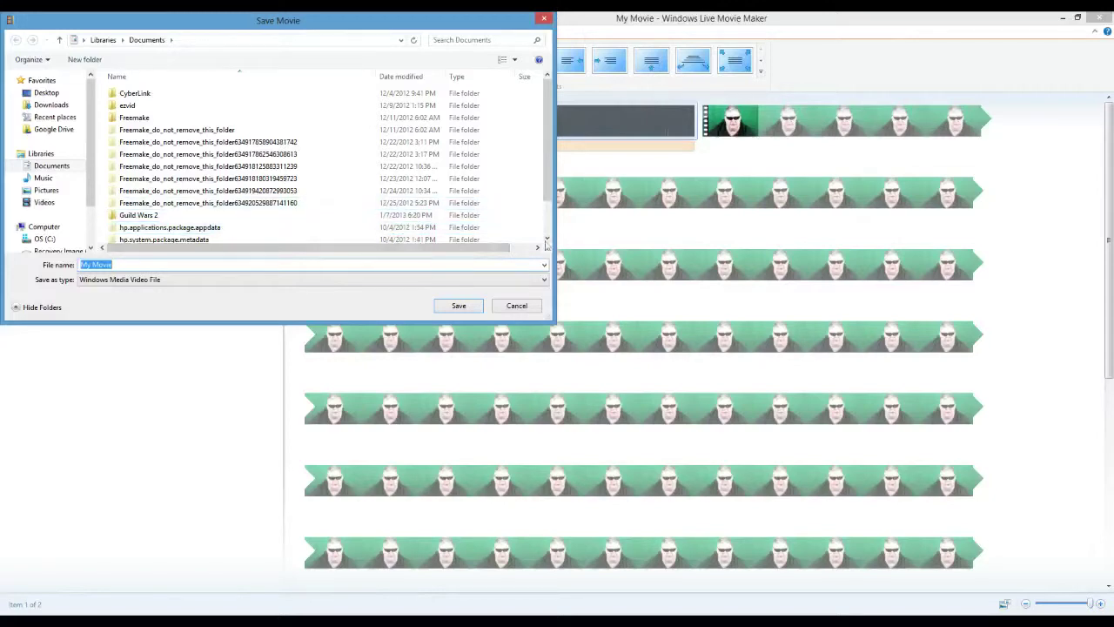
Save the movie to Documents as a Windows Media Video file named 'Mungo's Movie'.
{"action": "left_click", "coordinate": [546, 280]}
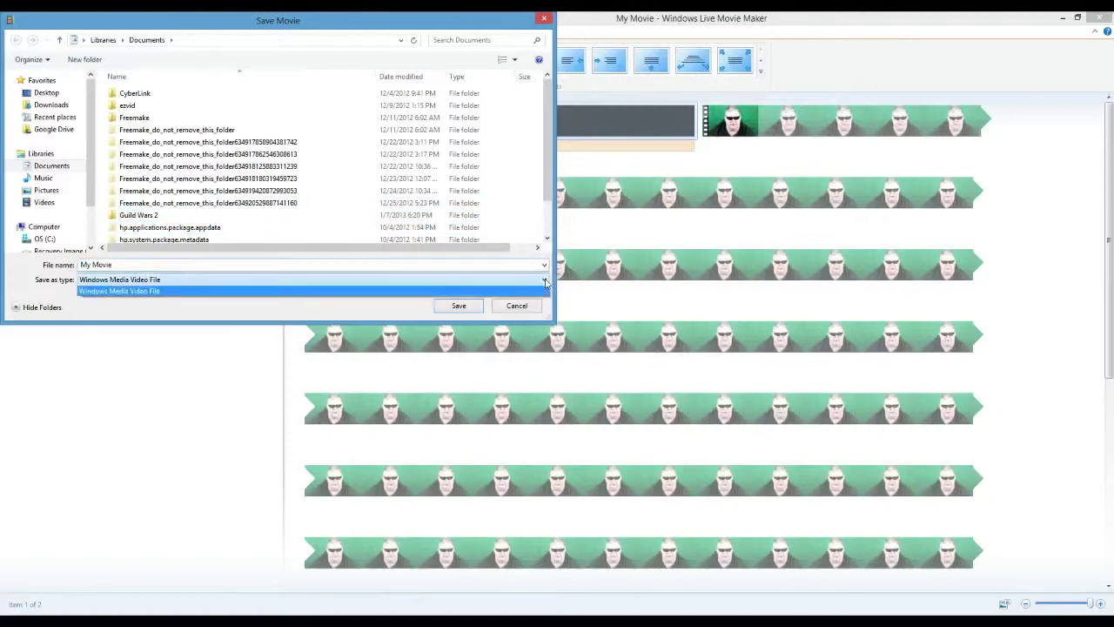
{"action": "left_click", "coordinate": [183, 288]}
{"action": "left_click", "coordinate": [174, 266]}
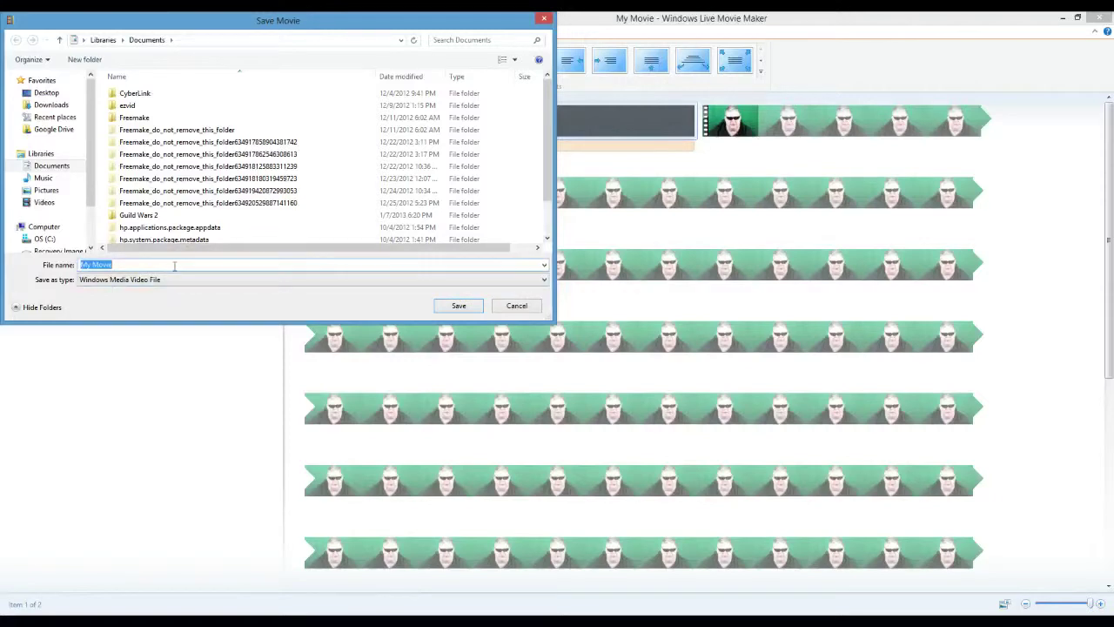
{"action": "left_click_drag", "start_coordinate": [343, 27], "coordinate": [521, 200]}
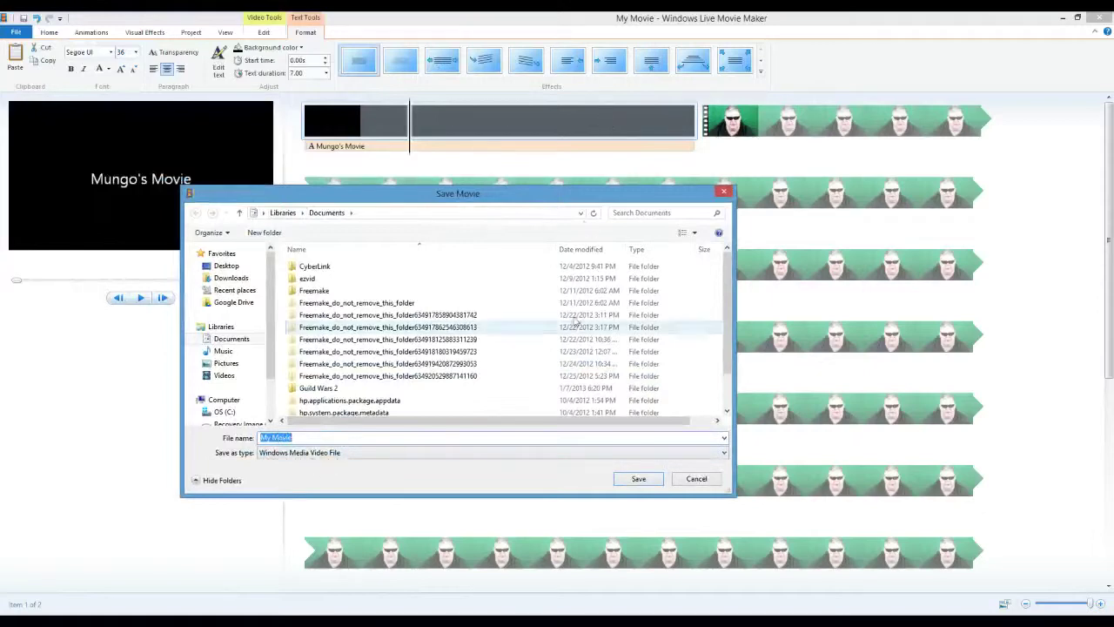
{"action": "type", "text": "Mun"}
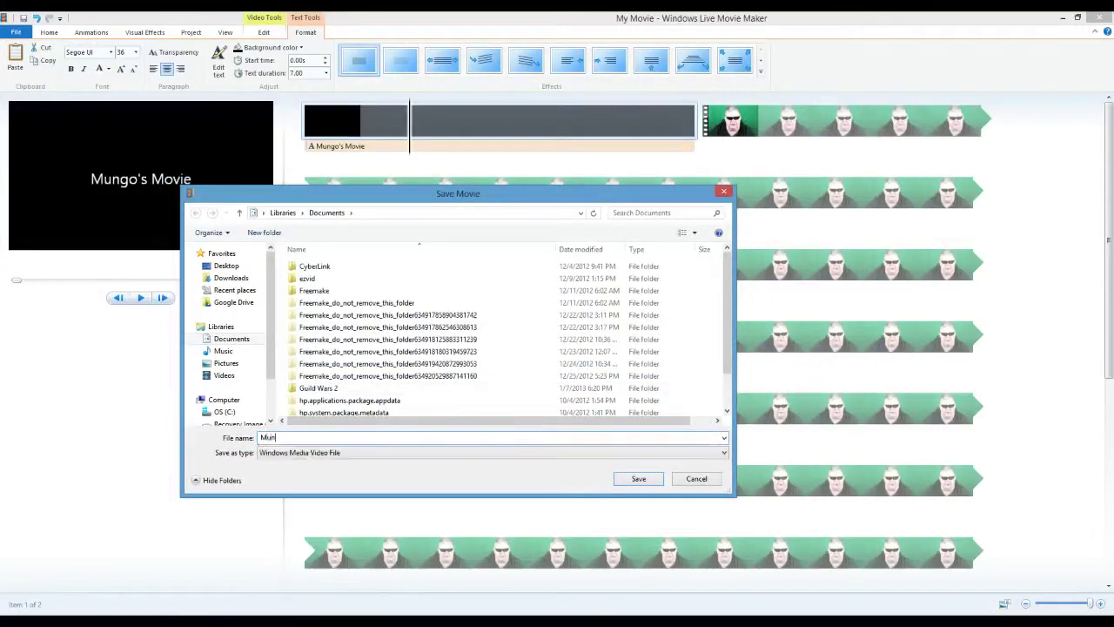
{"action": "type", "text": "go's Movie"}
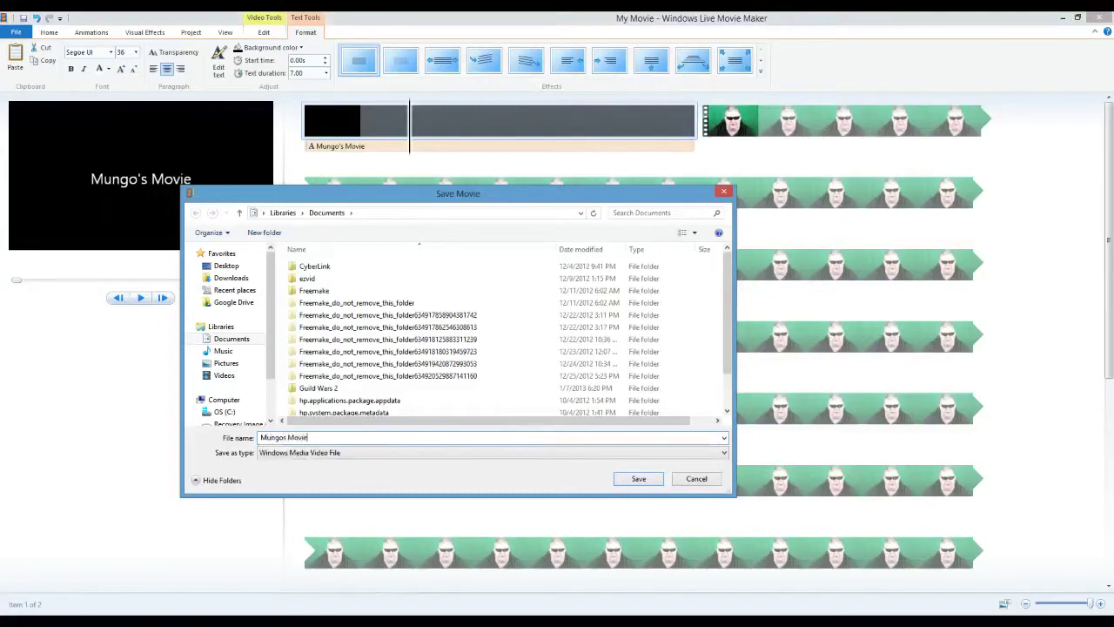
{"action": "key", "text": "Return"}
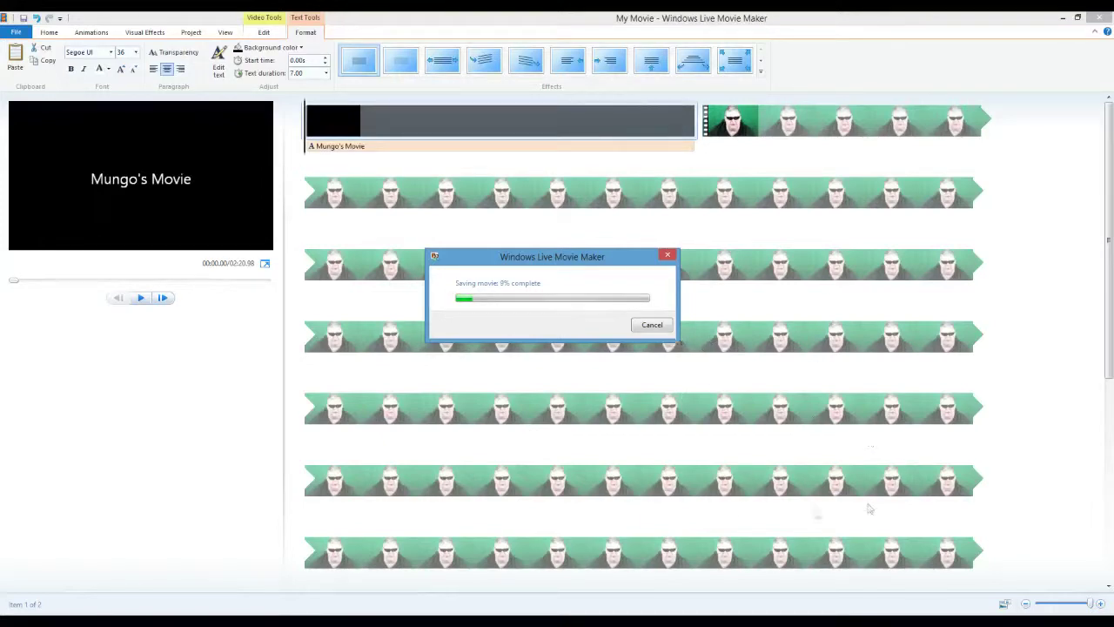
Cancel the in-progress WMV movie export, confirm stopping it, and return to the Home tools.
{"action": "left_click", "coordinate": [644, 327]}
{"action": "left_click", "coordinate": [584, 304]}
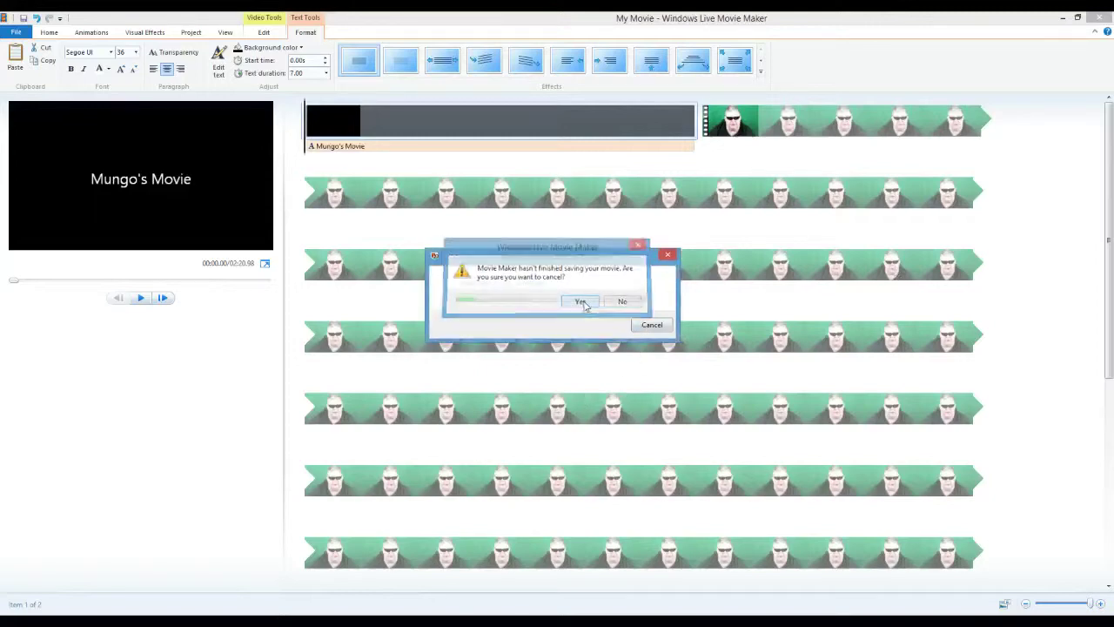
{"action": "left_click", "coordinate": [50, 34]}
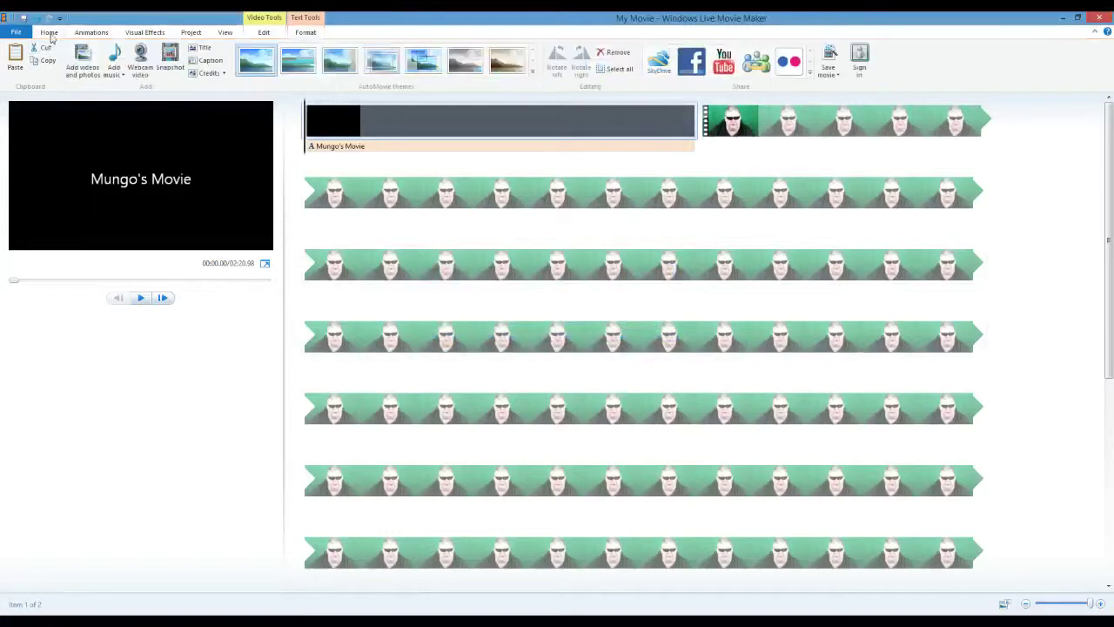